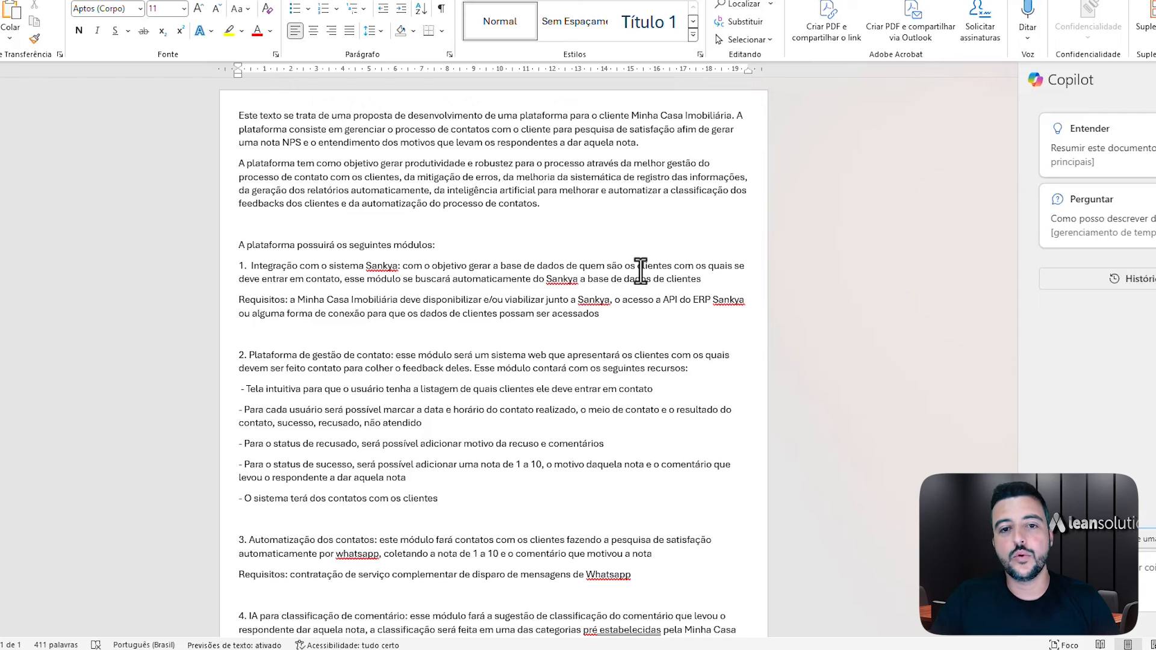
pyautogui.scroll(-3, 697, 298)
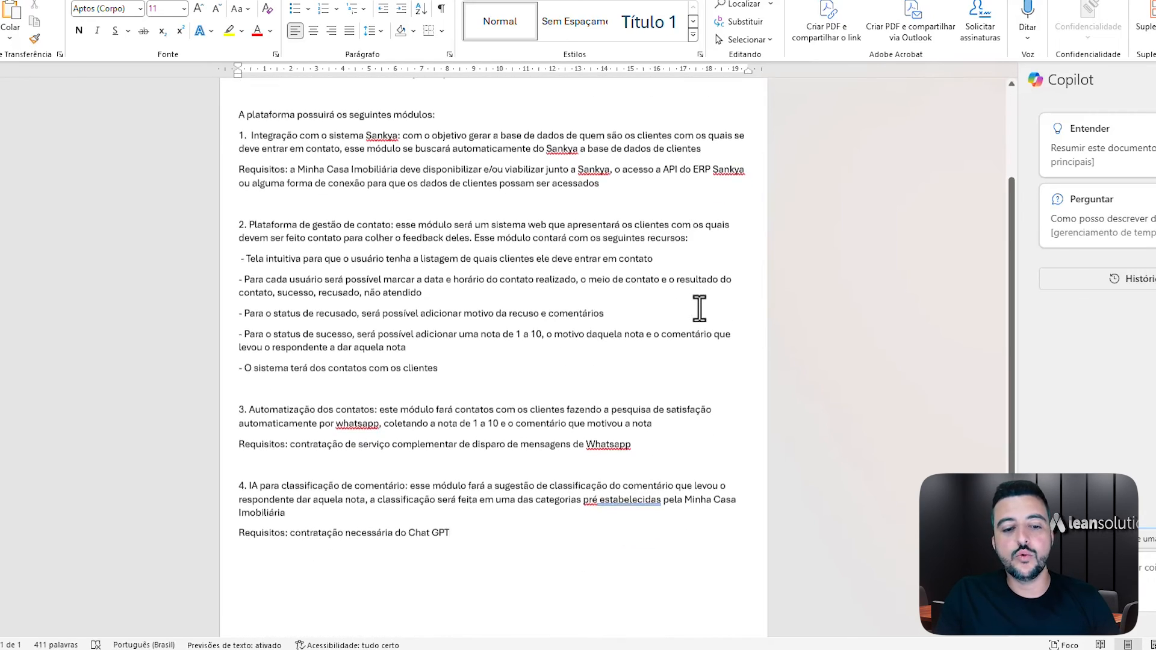
pyautogui.scroll(2, 695, 311)
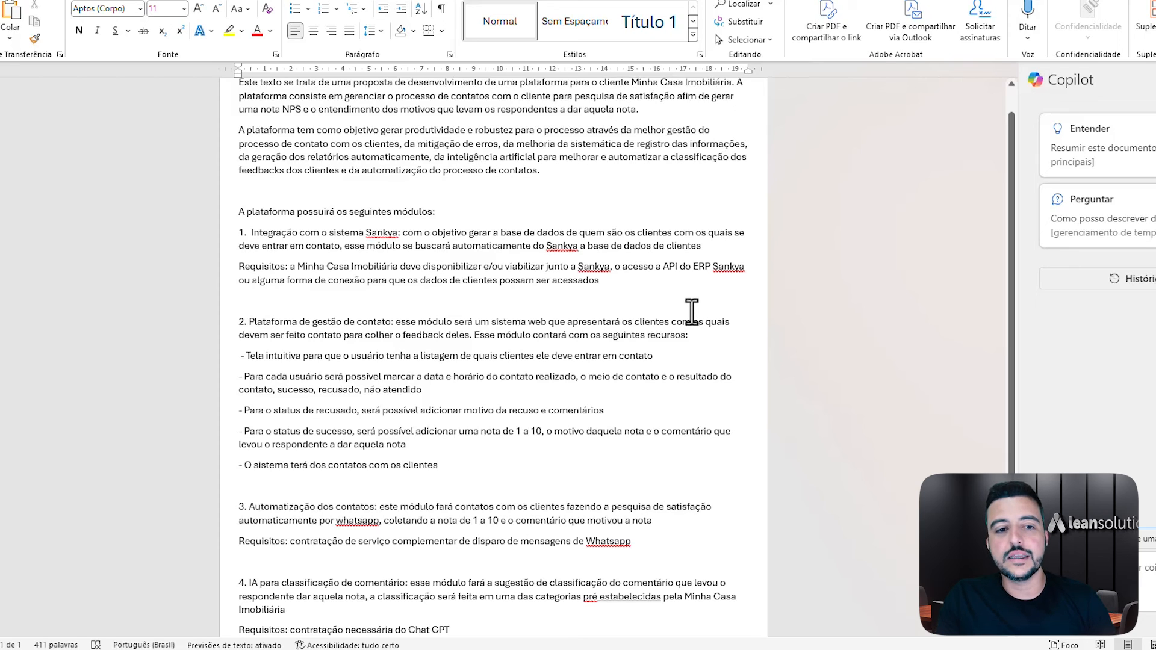
pyautogui.scroll(1, 692, 312)
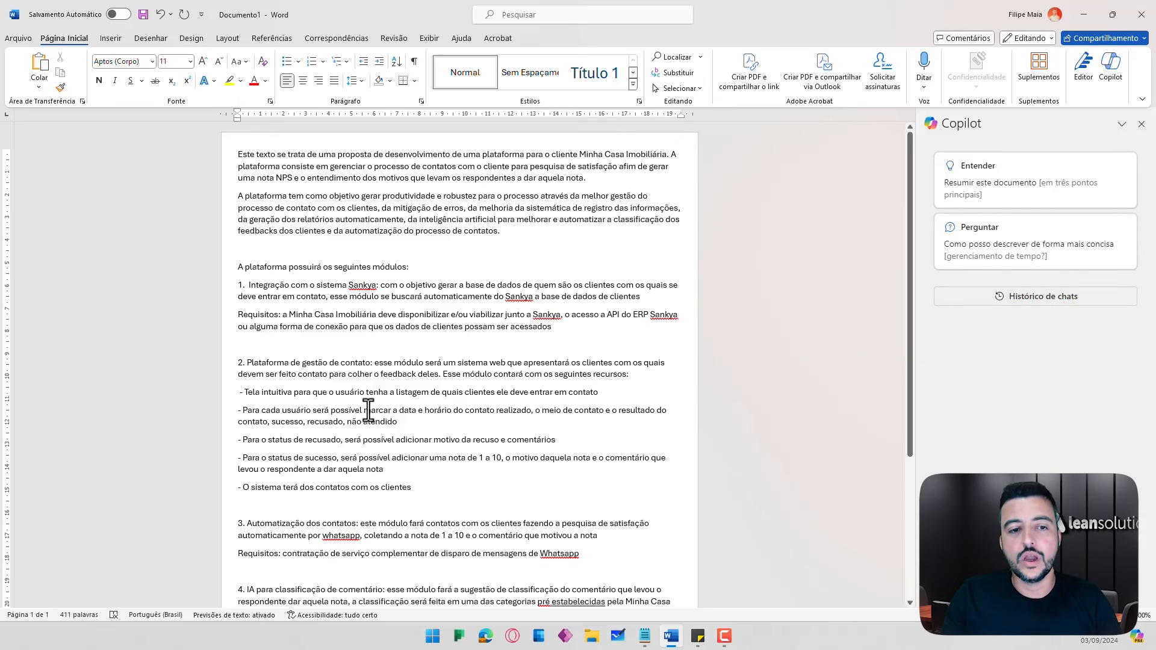
pyautogui.scroll(-3, 368, 411)
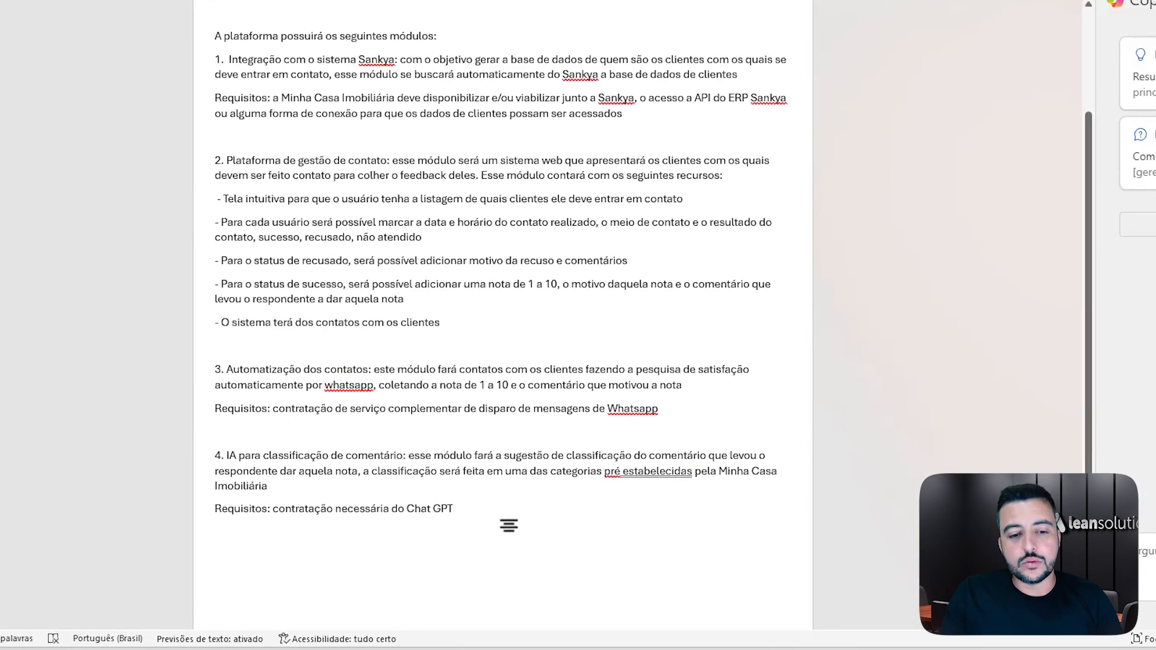
pyautogui.click(509, 526)
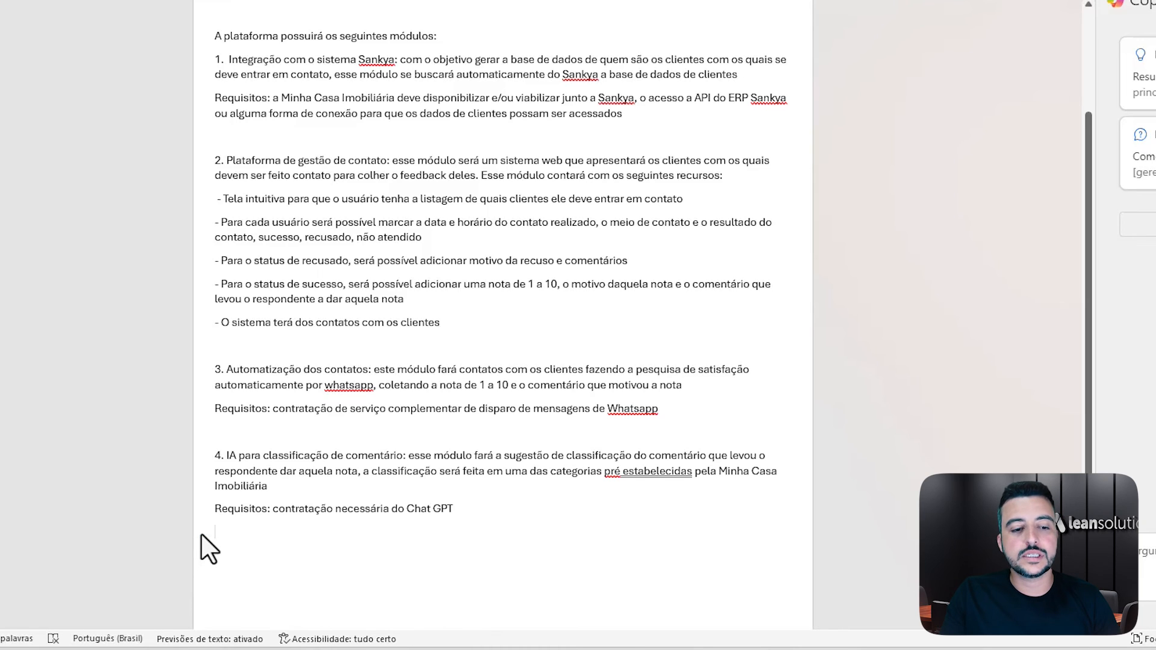
pyautogui.click(225, 539)
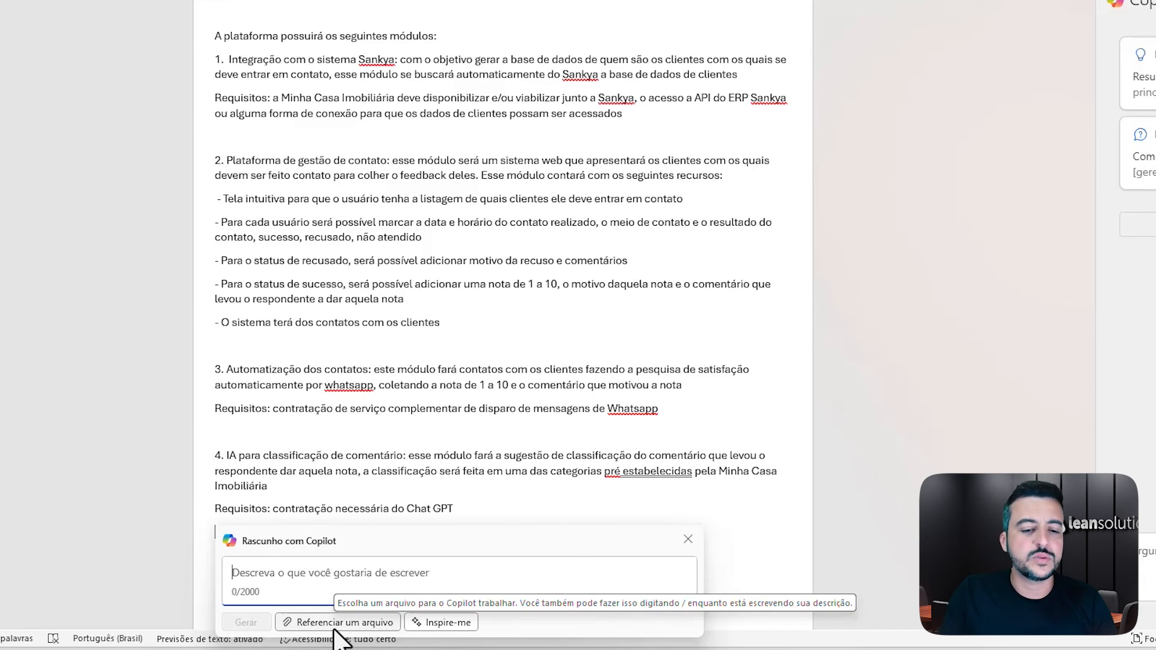
pyautogui.click(688, 540)
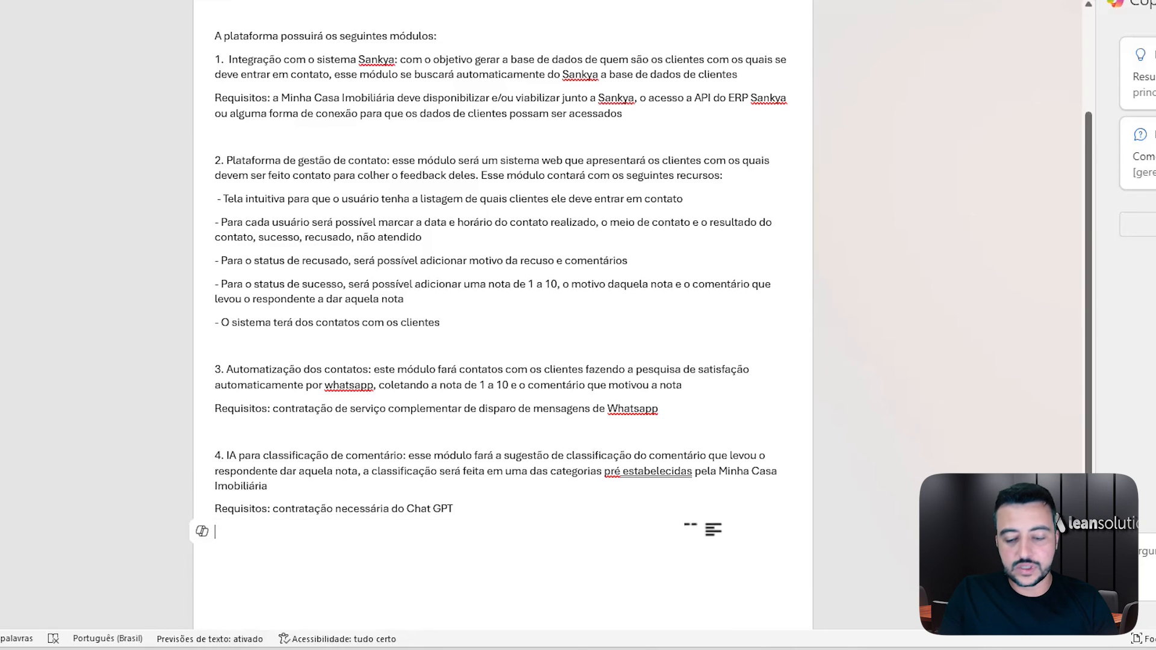
# - Generate a Copilot rewrite of the entire document with the prompt "Reescreva o texto tornando-o mais persuasivo visto que este texto é uma proposta comercial"
pyautogui.hotkey('ctrl', 'a')
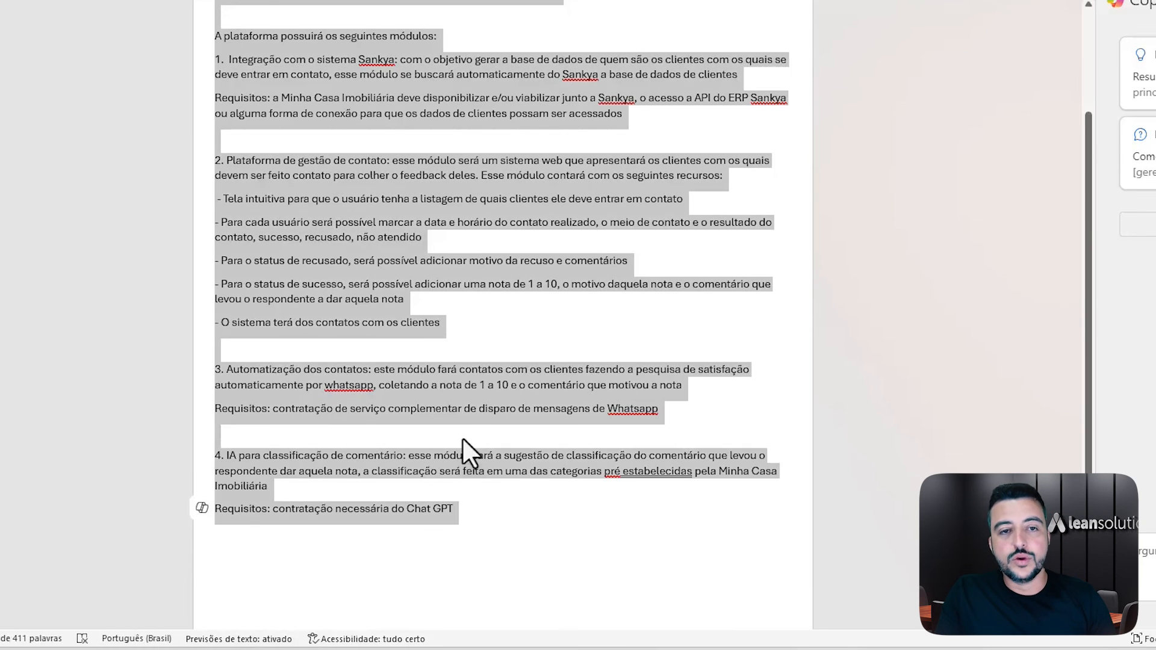
pyautogui.click(200, 510)
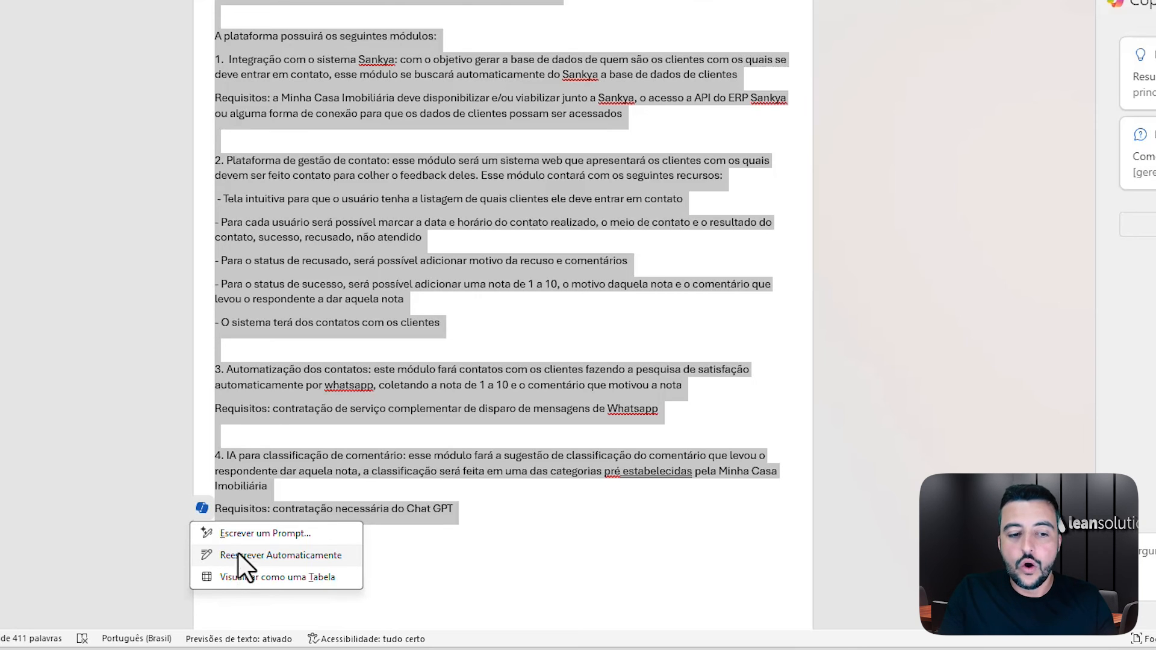
pyautogui.click(245, 531)
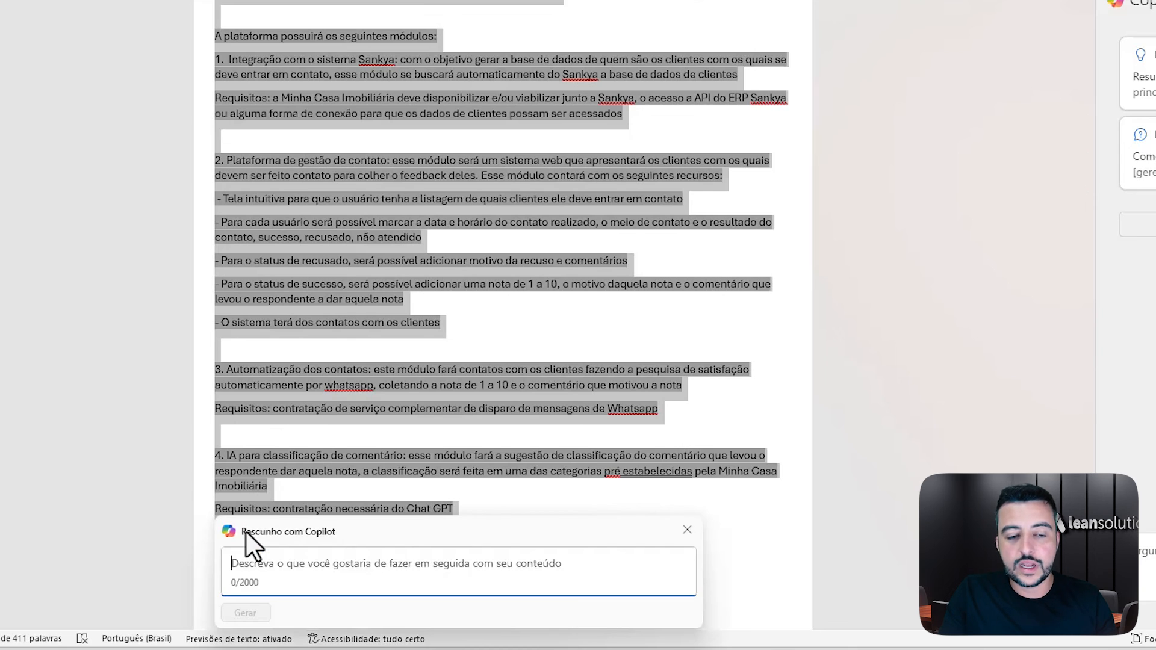
pyautogui.scroll(-1, 327, 451)
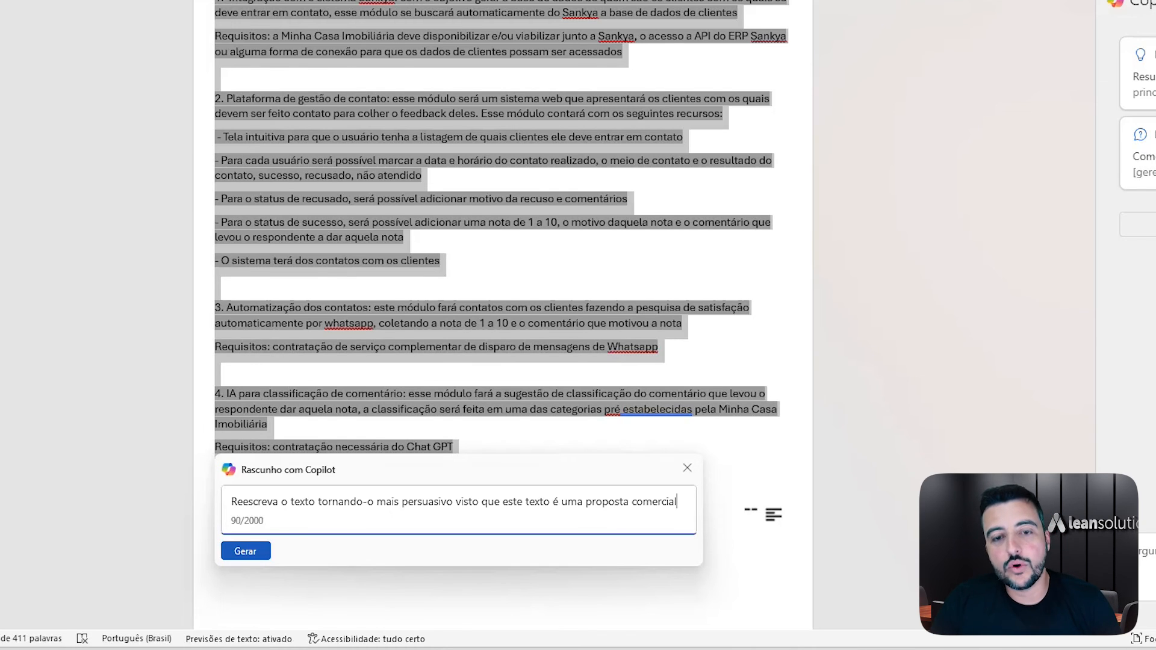
pyautogui.click(247, 550)
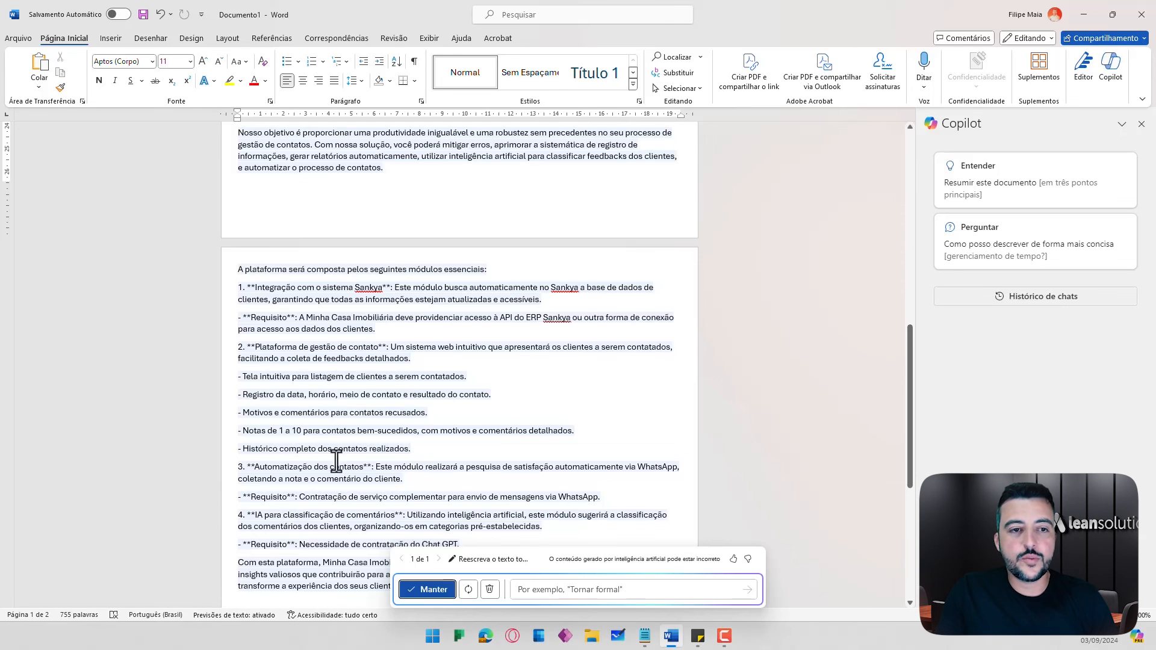
# - Review the rewritten draft and have Copilot regenerate it with topics 1, 2, 3 and 4 as titles
pyautogui.scroll(3, 374, 421)
pyautogui.scroll(2, 381, 413)
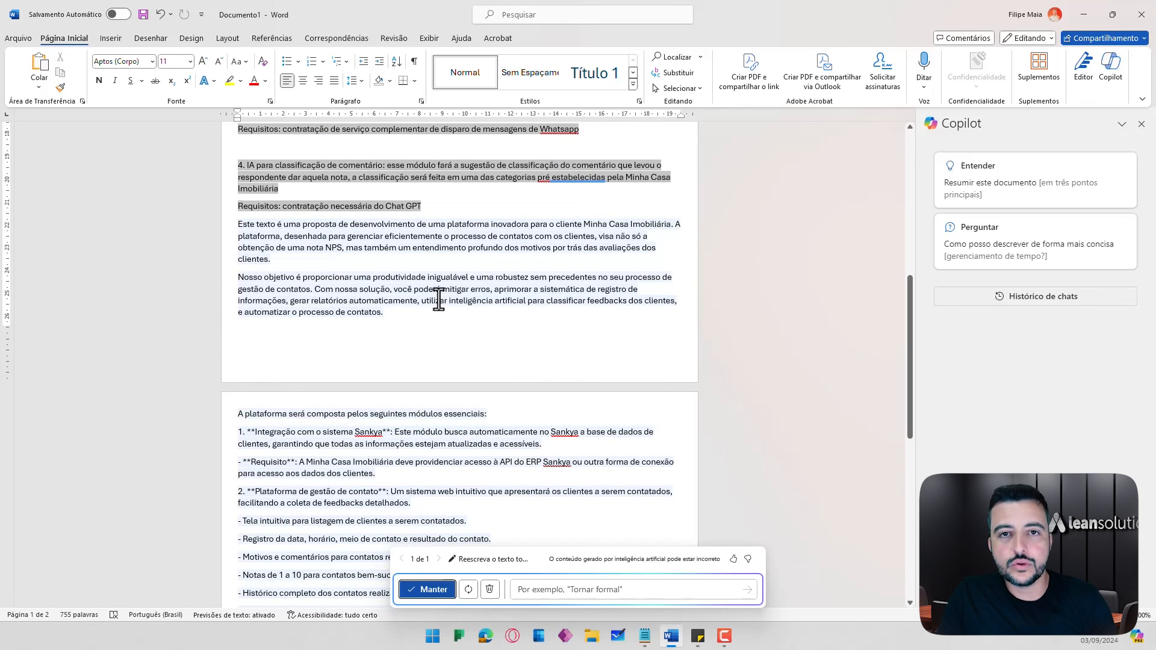
pyautogui.scroll(-5, 438, 300)
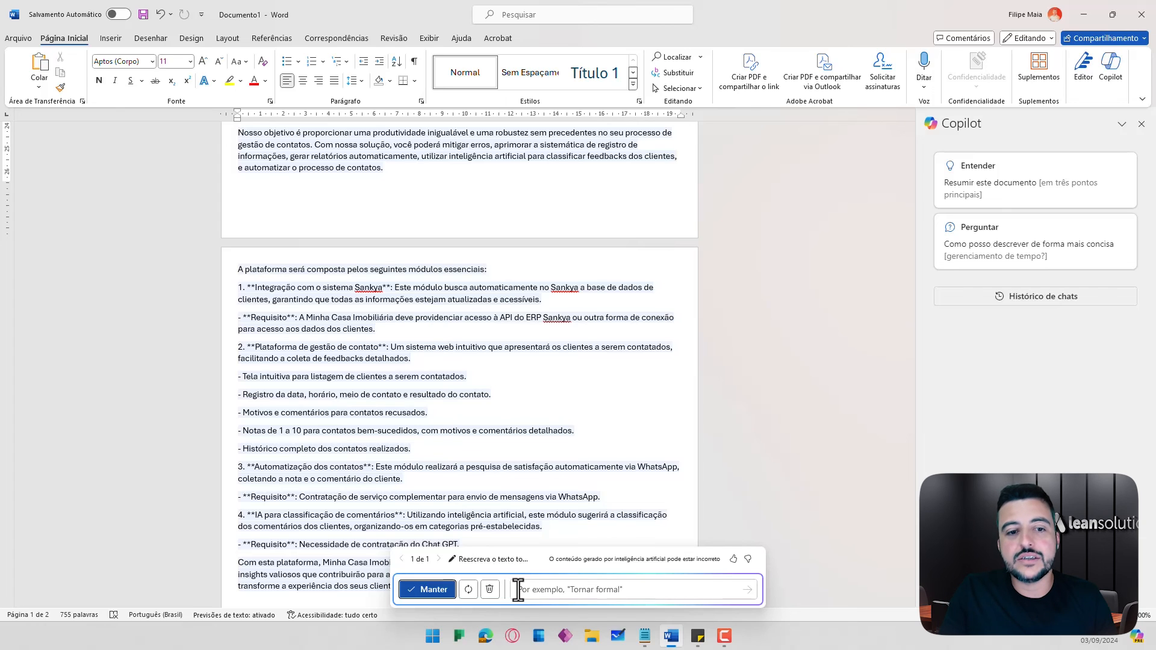
pyautogui.scroll(5, 446, 391)
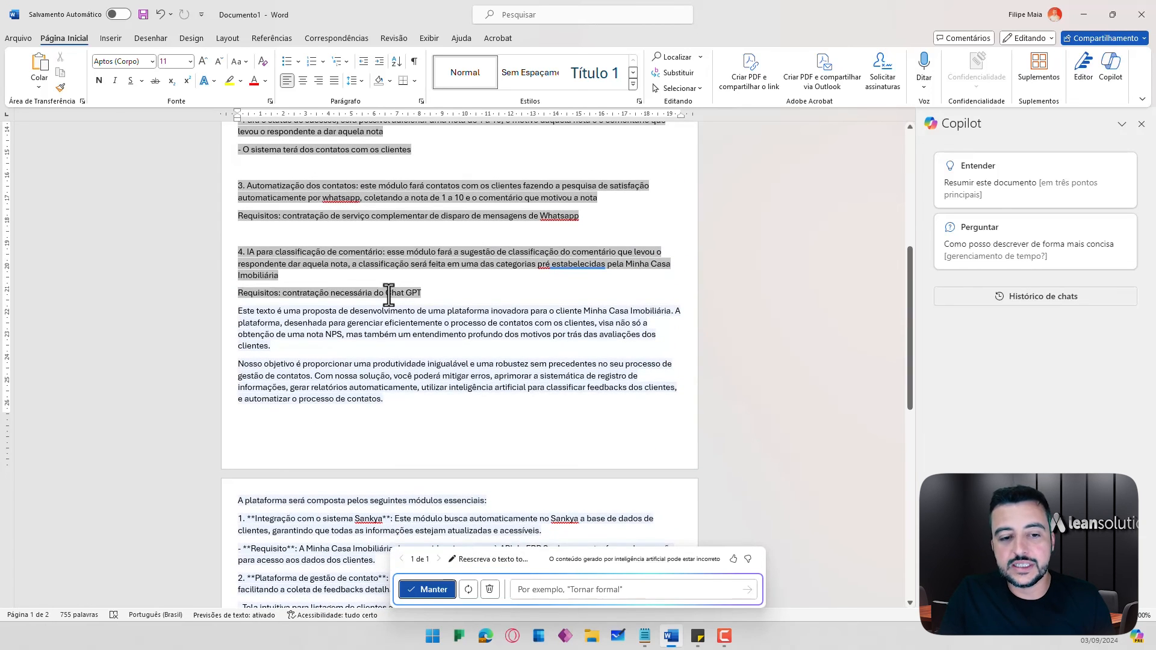
pyautogui.scroll(-6, 389, 294)
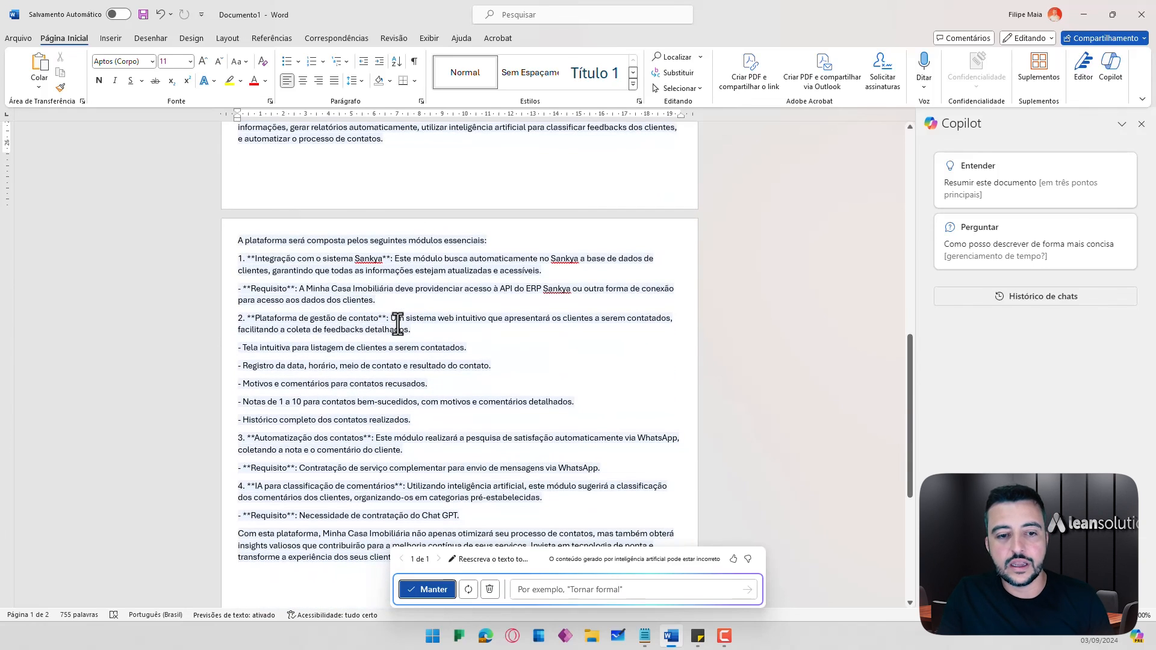
pyautogui.scroll(-1, 400, 330)
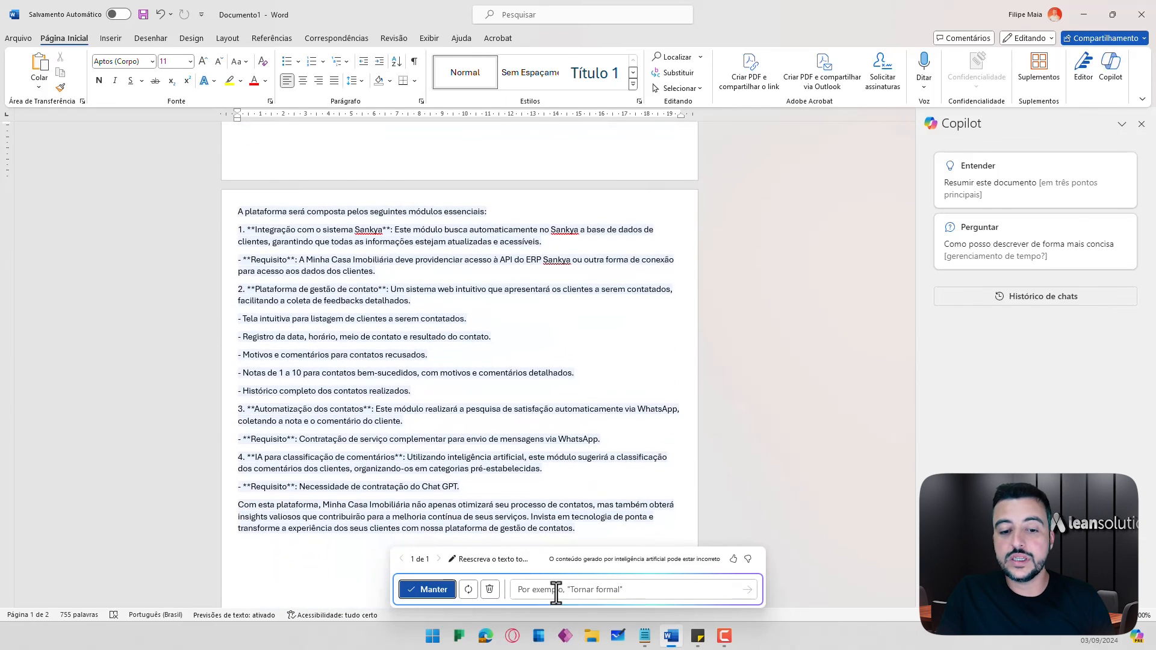
pyautogui.click(551, 589)
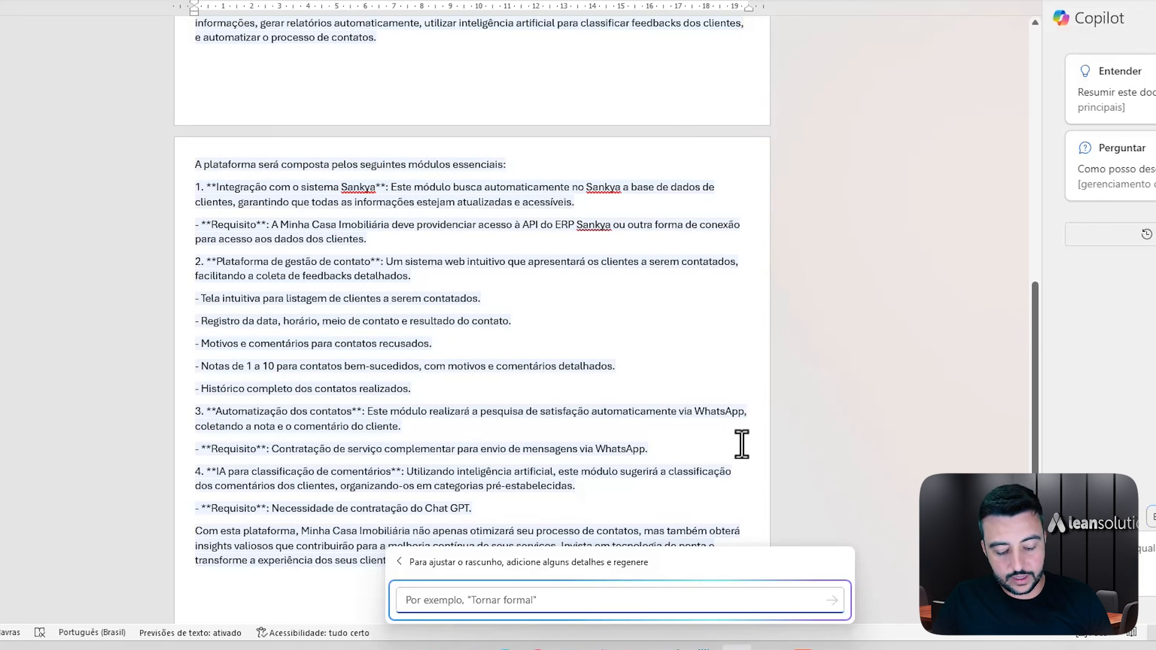
pyautogui.write('Os tópicos ')
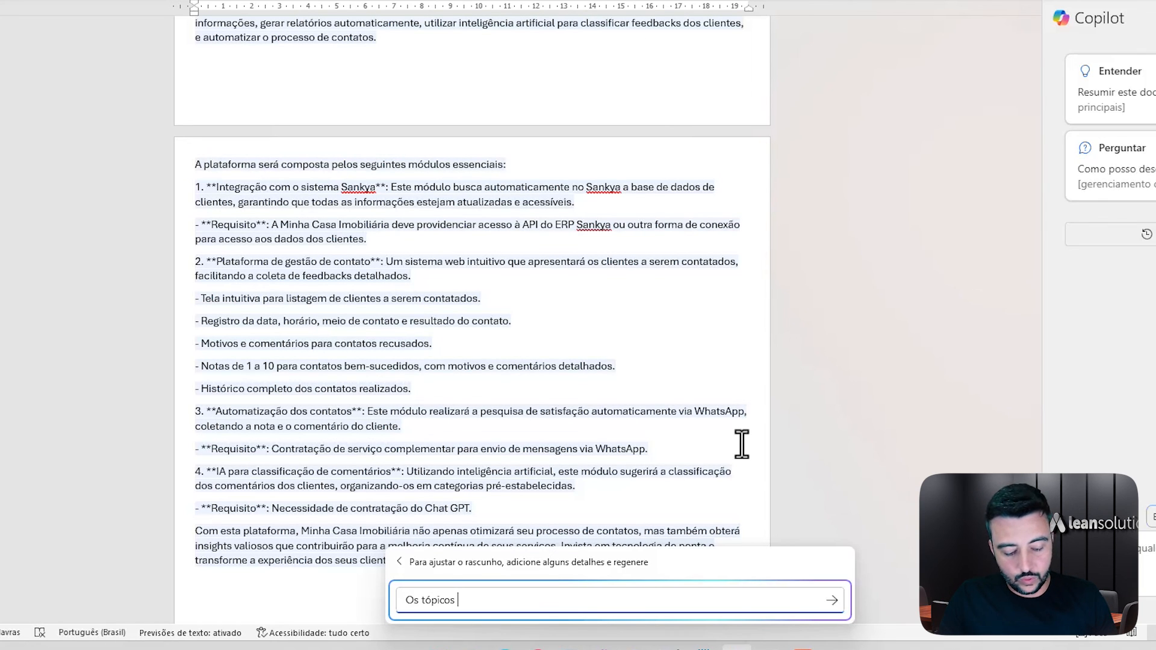
pyautogui.write('1, 2')
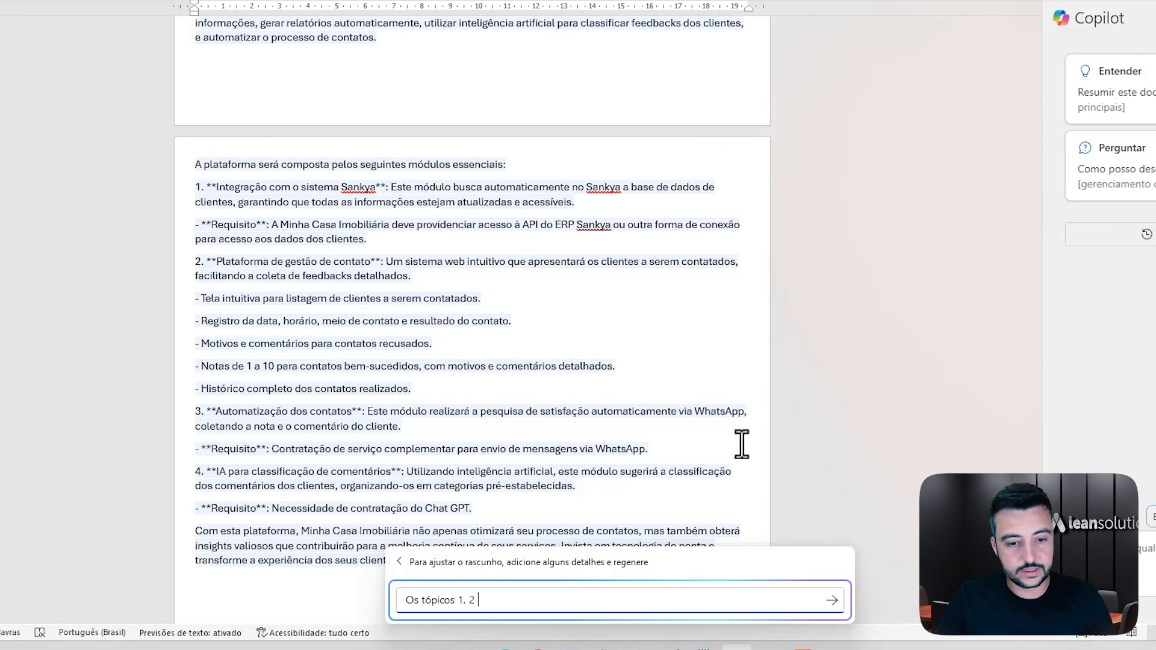
pyautogui.press('BackSpace')
pyautogui.write(',3')
pyautogui.press('BackSpace')
pyautogui.write('3 e 4')
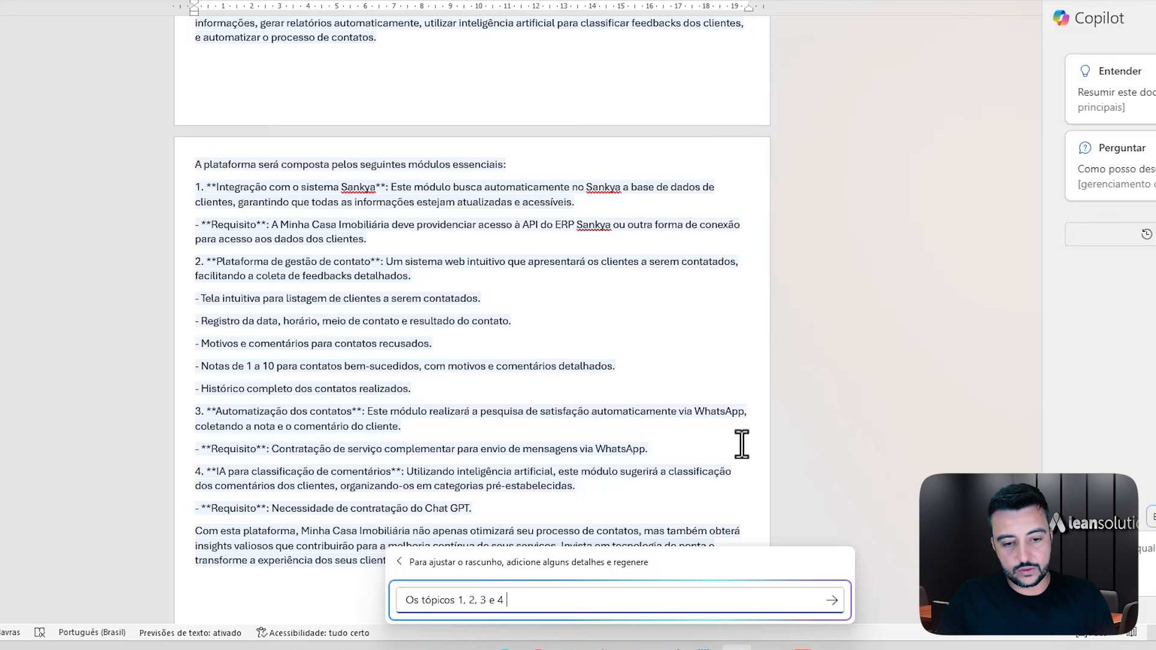
pyautogui.write(' devem ser títul')
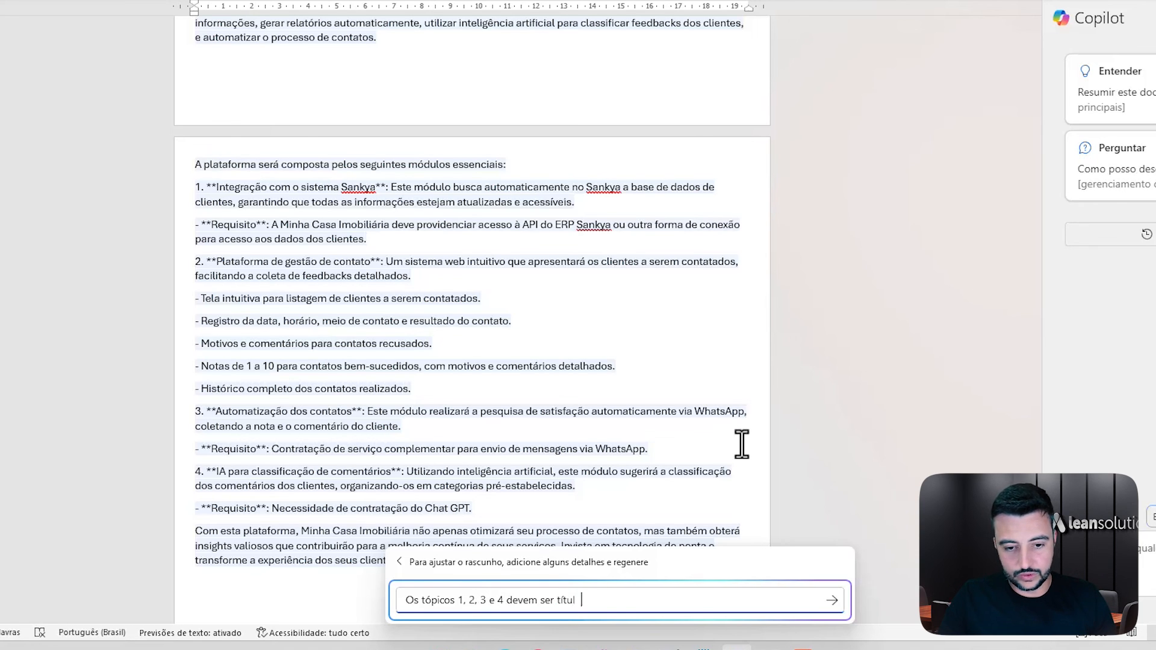
pyautogui.press('Return')
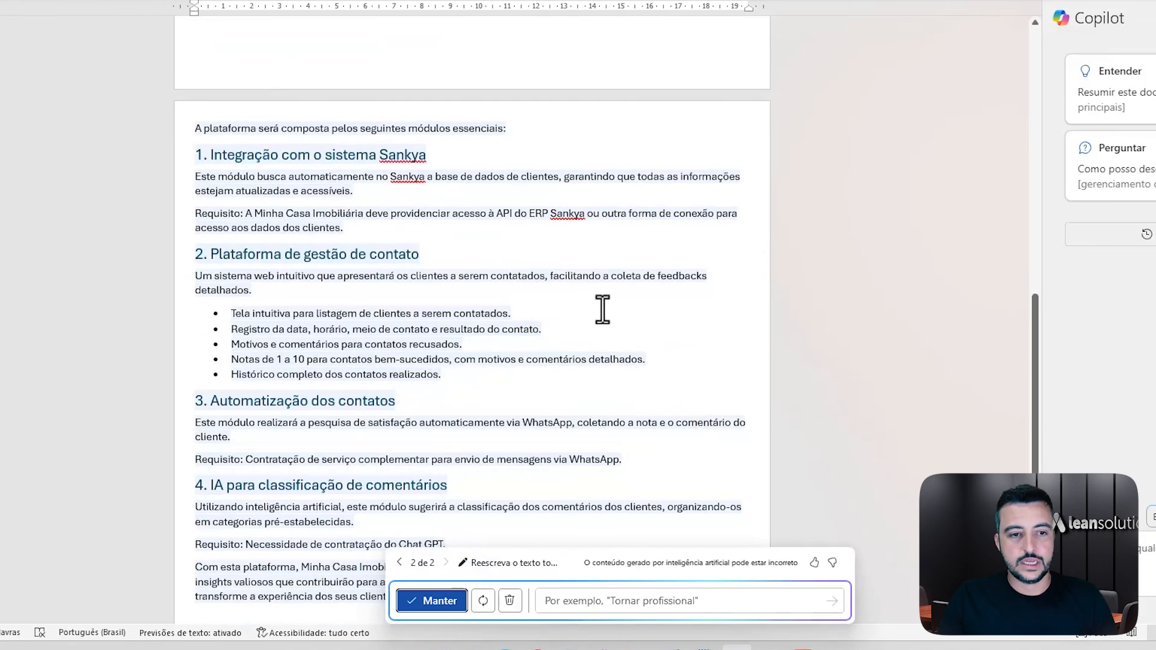
# - Check the new headings and have Copilot regenerate the draft with the instruction "Enriqueça mais todo o texto"
pyautogui.scroll(3, 602, 310)
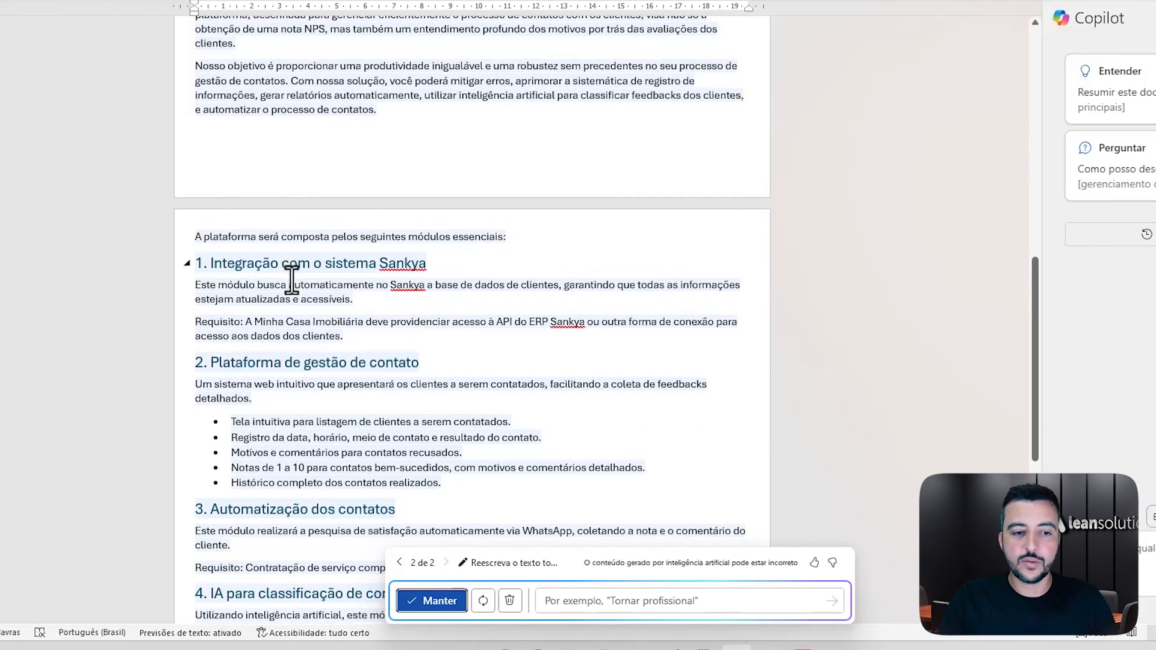
pyautogui.scroll(-3, 291, 279)
pyautogui.scroll(-1, 292, 282)
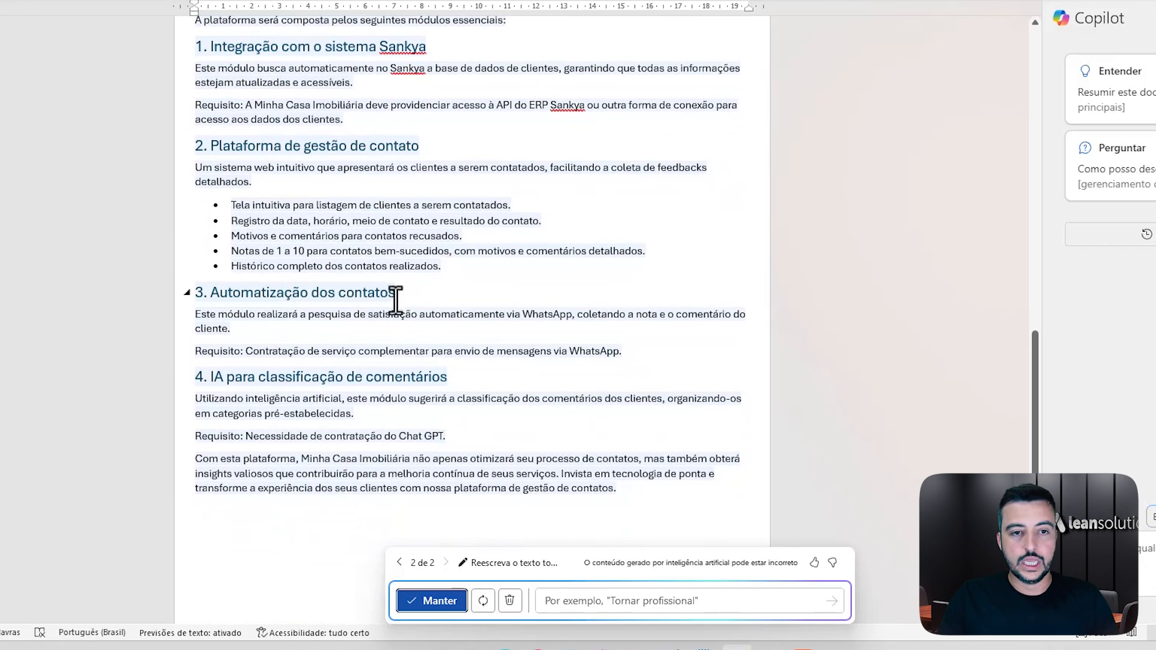
pyautogui.scroll(1, 395, 302)
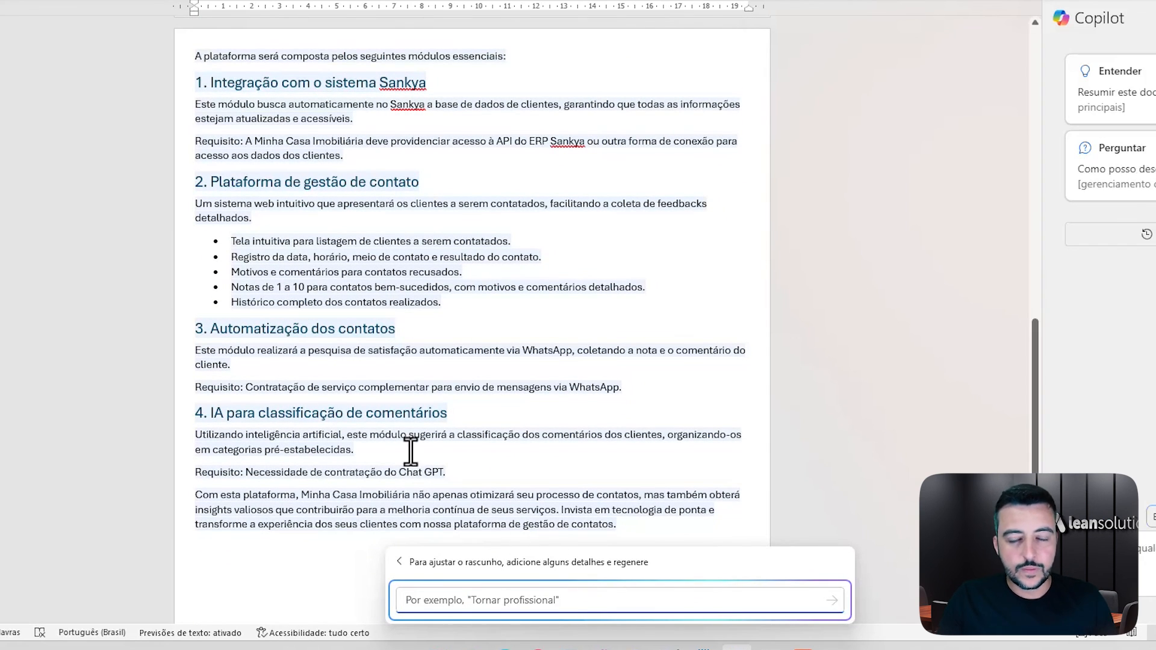
pyautogui.write('En')
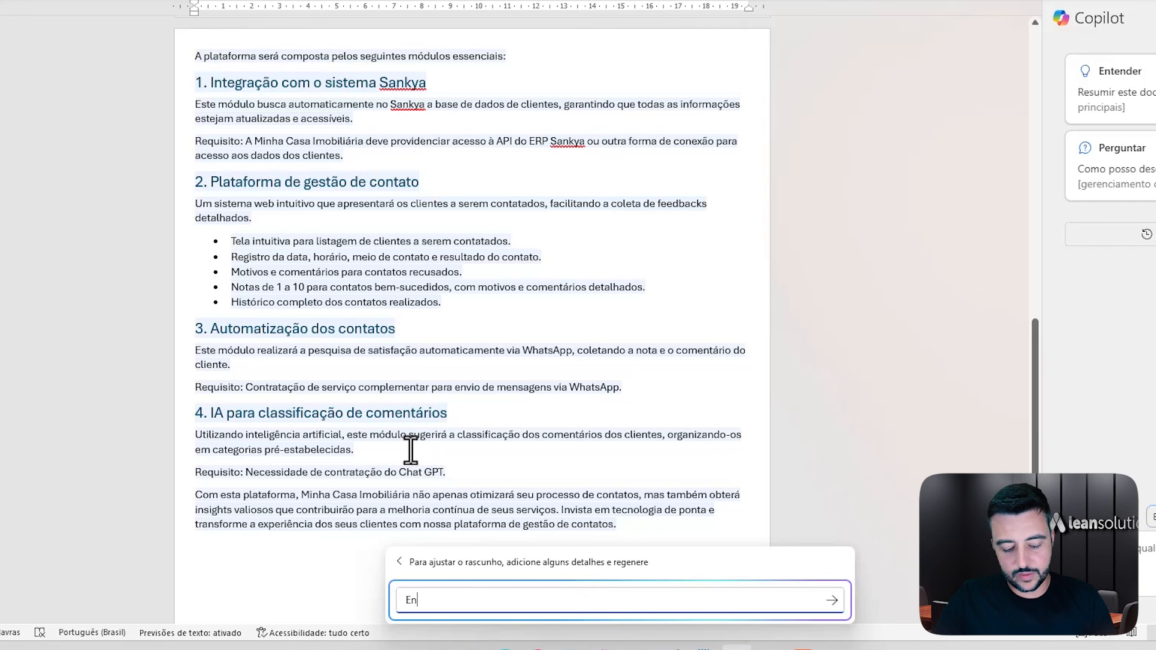
pyautogui.write('riqueça ')
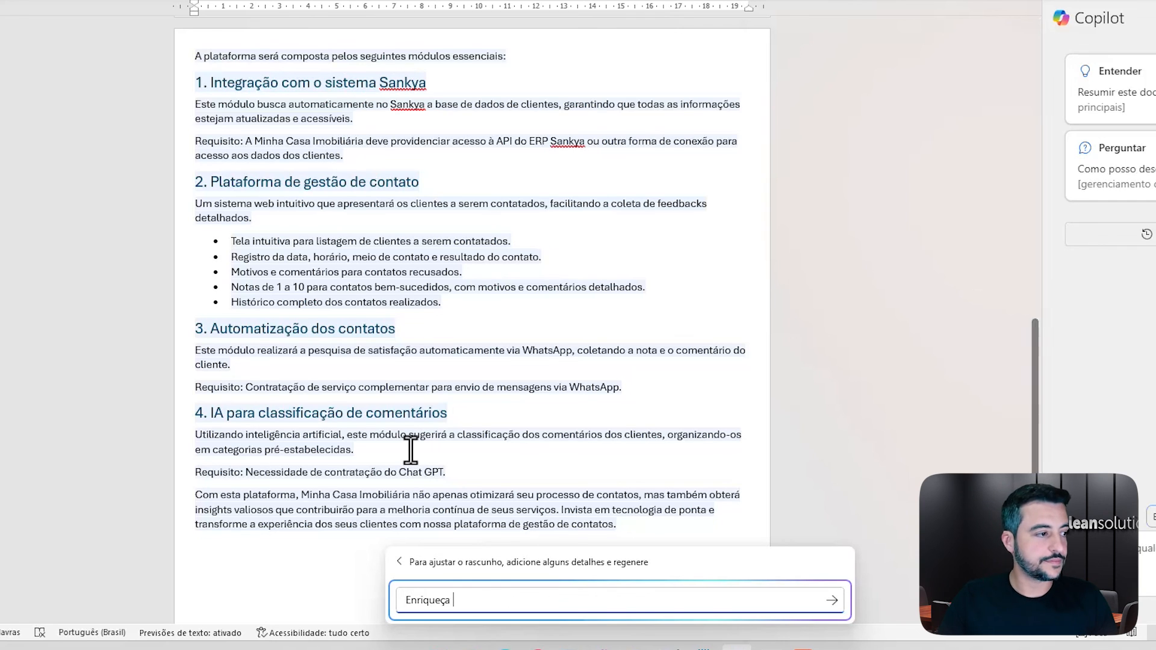
pyautogui.write('mais todo ')
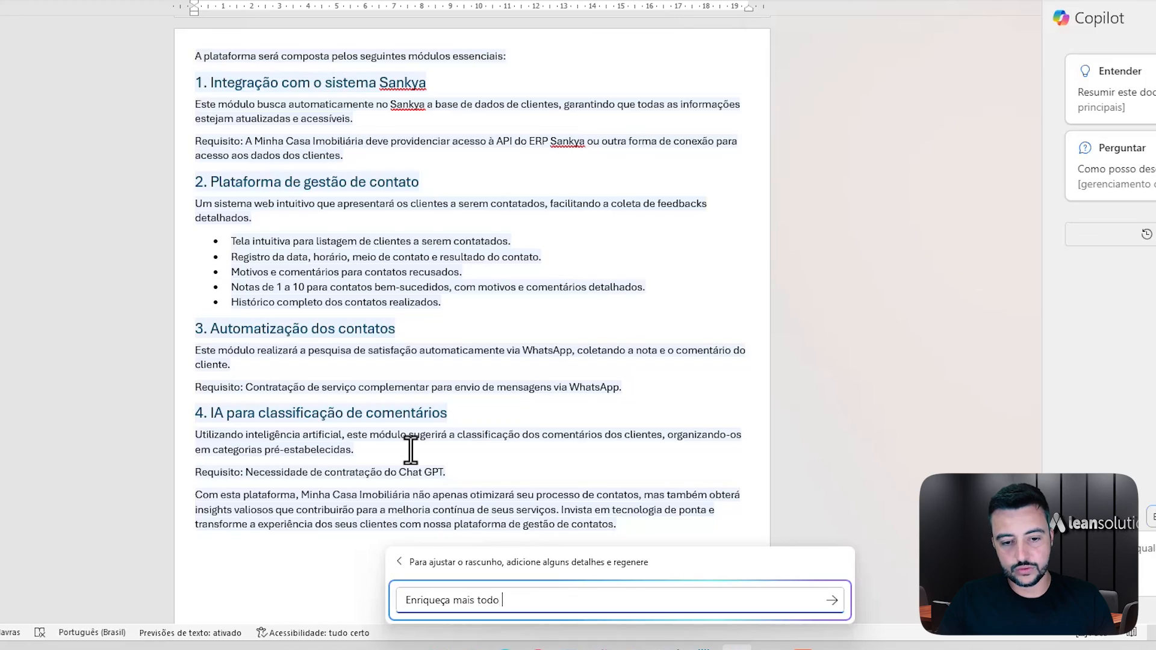
pyautogui.write('o texto')
pyautogui.press('Return')
# - Review the enriched proposal draft and keep it in the document below the original text
pyautogui.scroll(5, 460, 214)
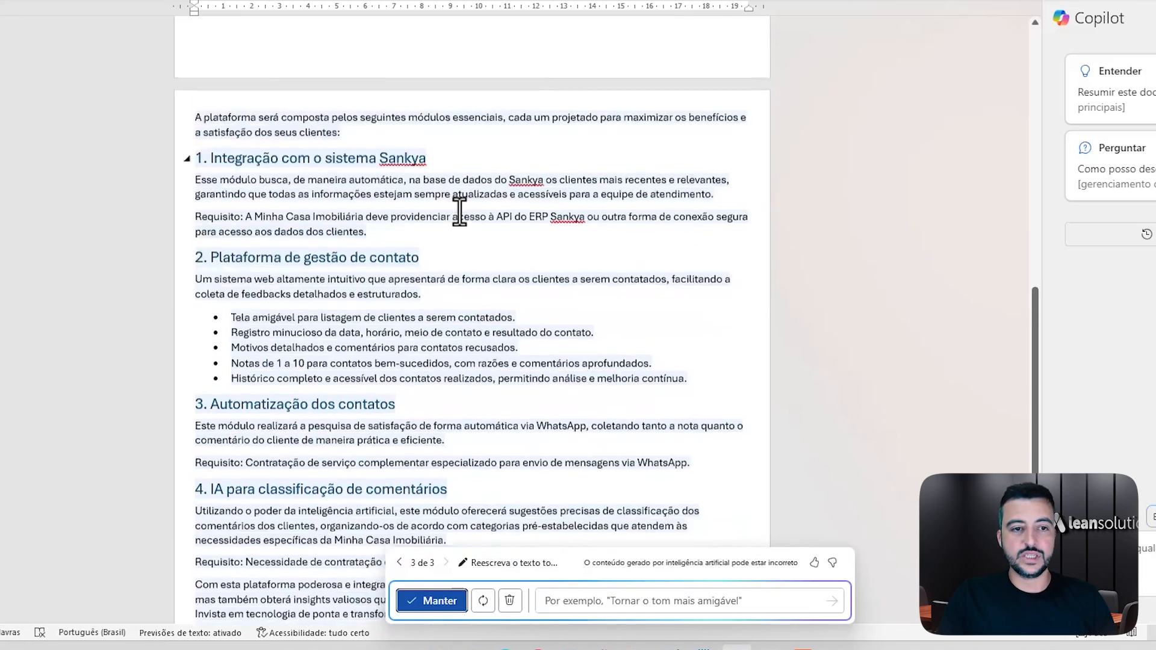
pyautogui.scroll(-6, 469, 262)
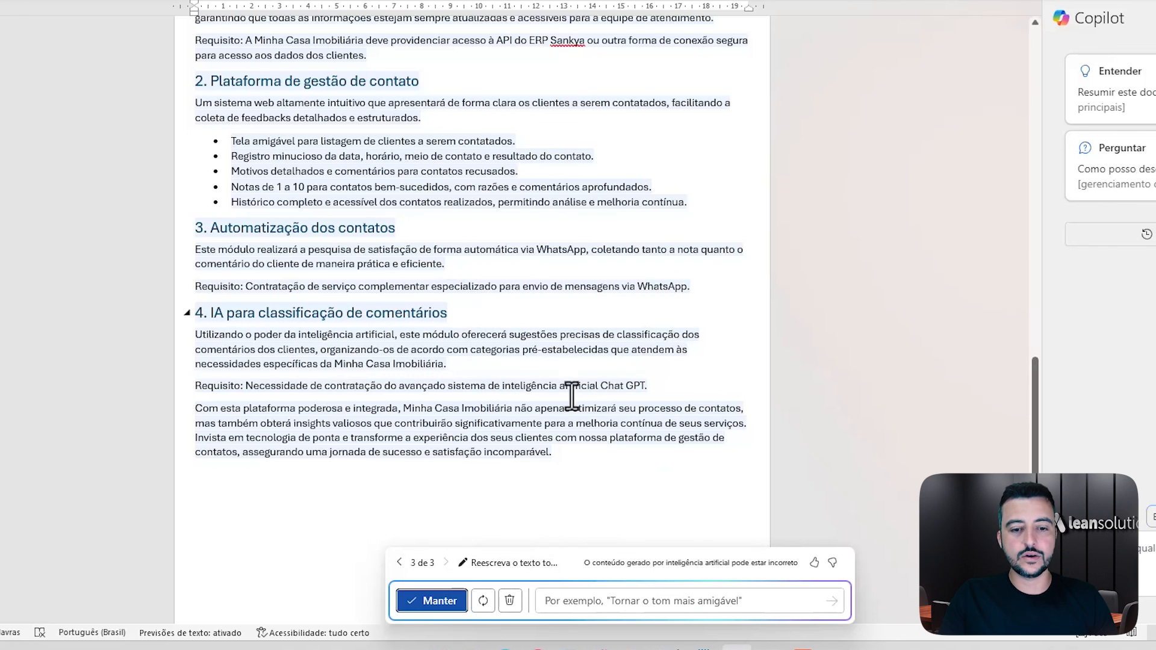
pyautogui.scroll(2, 376, 415)
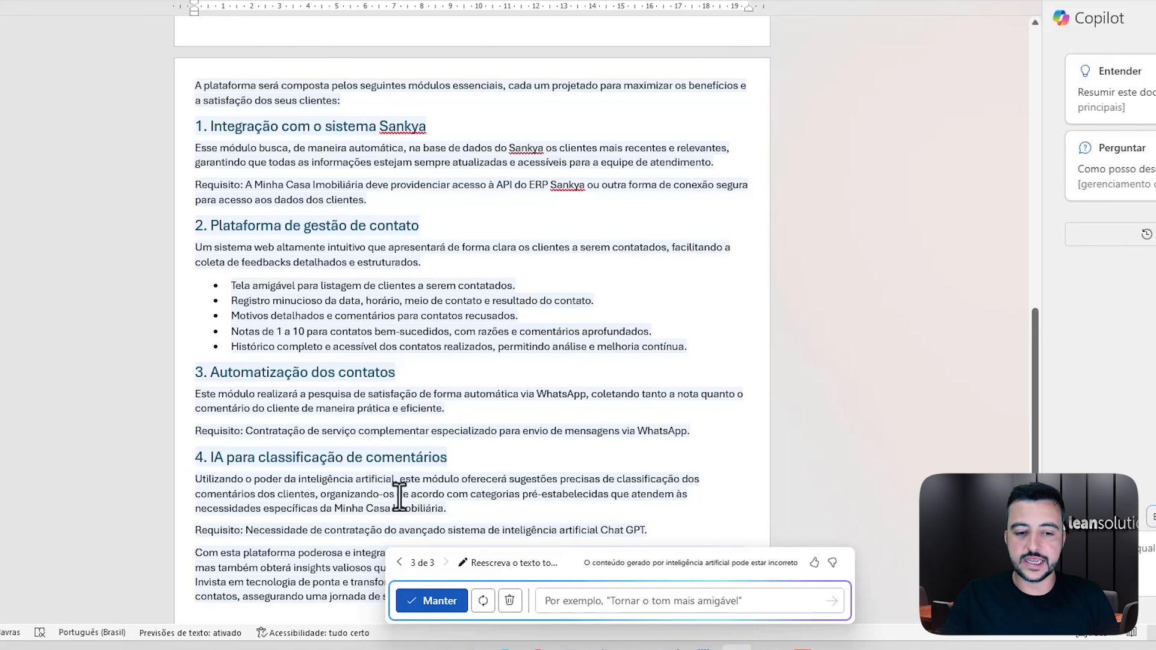
pyautogui.click(429, 601)
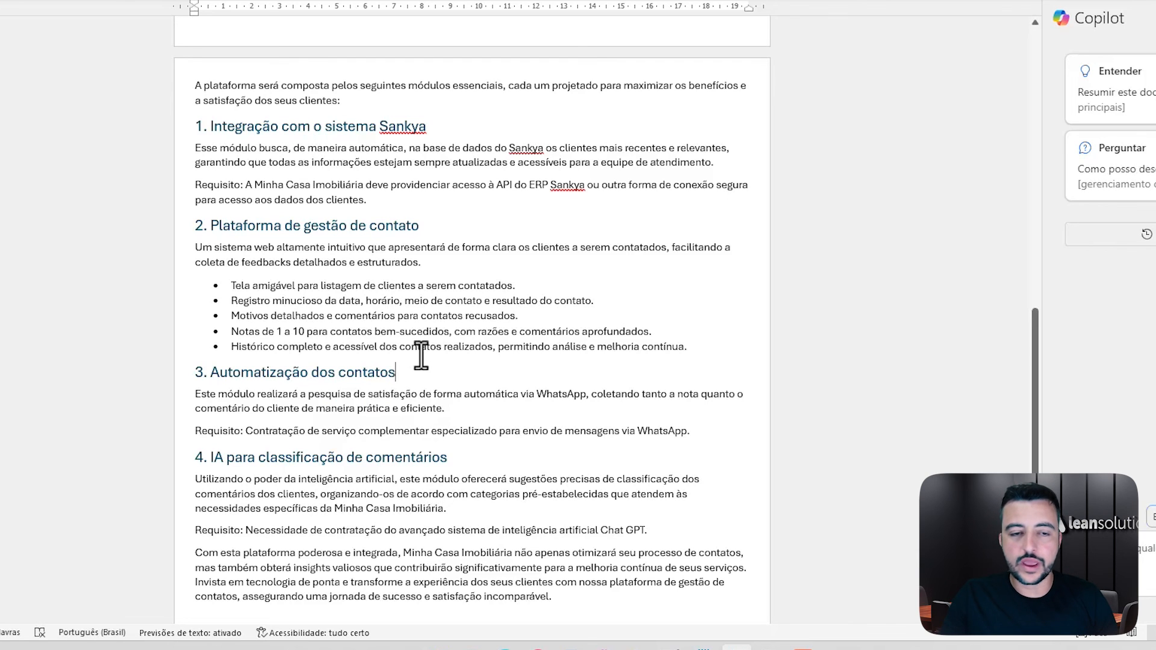
pyautogui.scroll(1, 347, 235)
pyautogui.scroll(2, 346, 235)
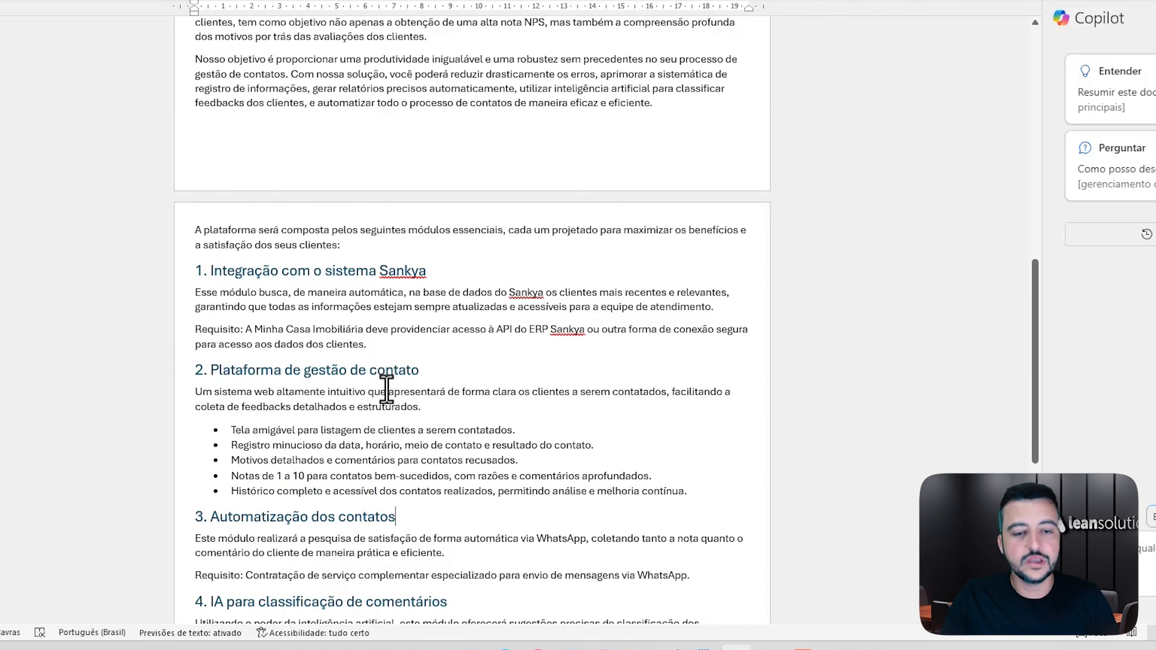
pyautogui.scroll(4, 386, 392)
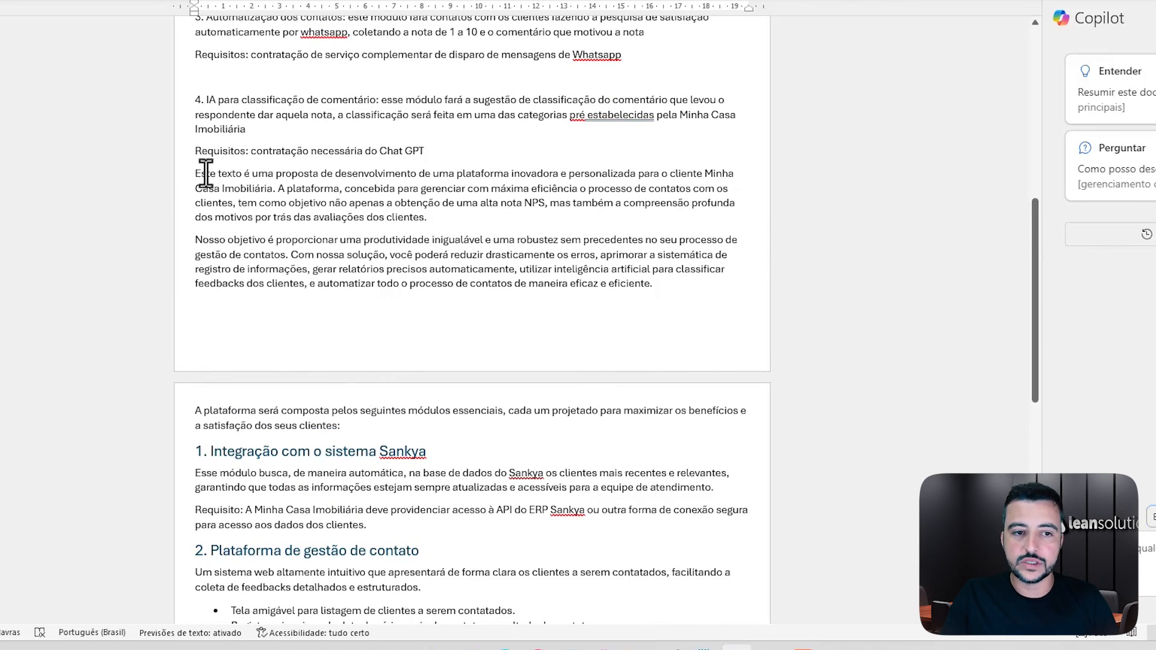
# - Insert five blank lines after the original text's last requirement to separate it from the rewritten proposal
pyautogui.click(444, 151)
pyautogui.press('Return')
pyautogui.press('Return')
pyautogui.press('Return')
pyautogui.press('Return')
pyautogui.press('Return')
# - Have Copilot expand the bullets under "Plataforma de gestão de contato" with the prompt "Detalhe melhor cada tópico" and keep the result
pyautogui.scroll(-7, 323, 403)
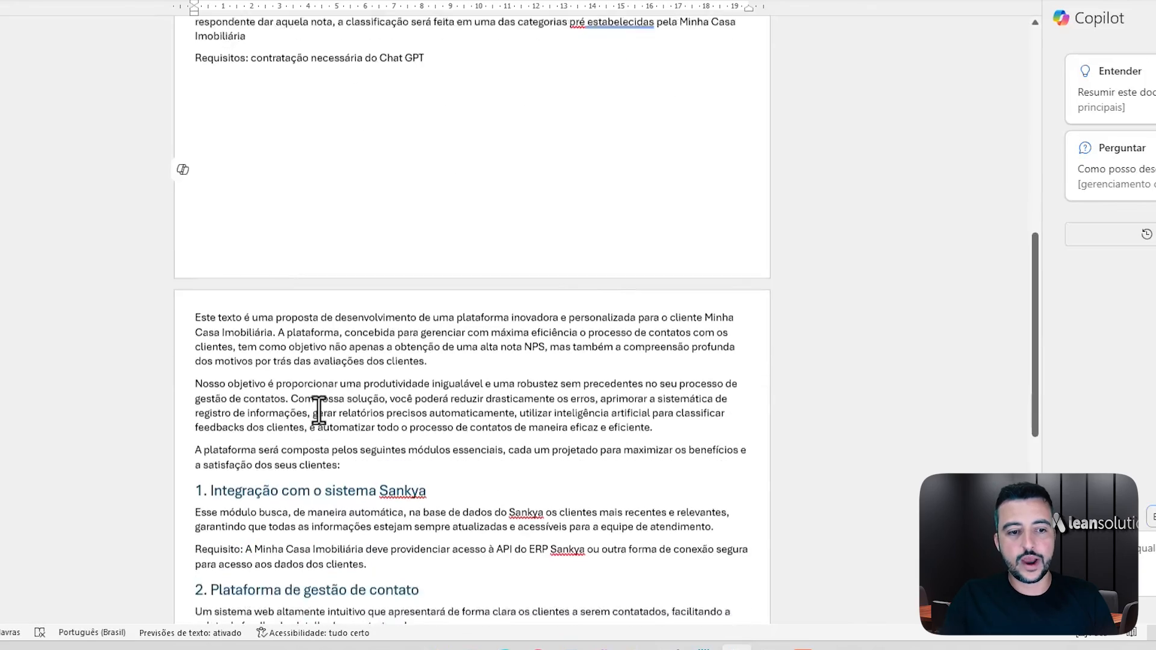
pyautogui.scroll(-1, 323, 404)
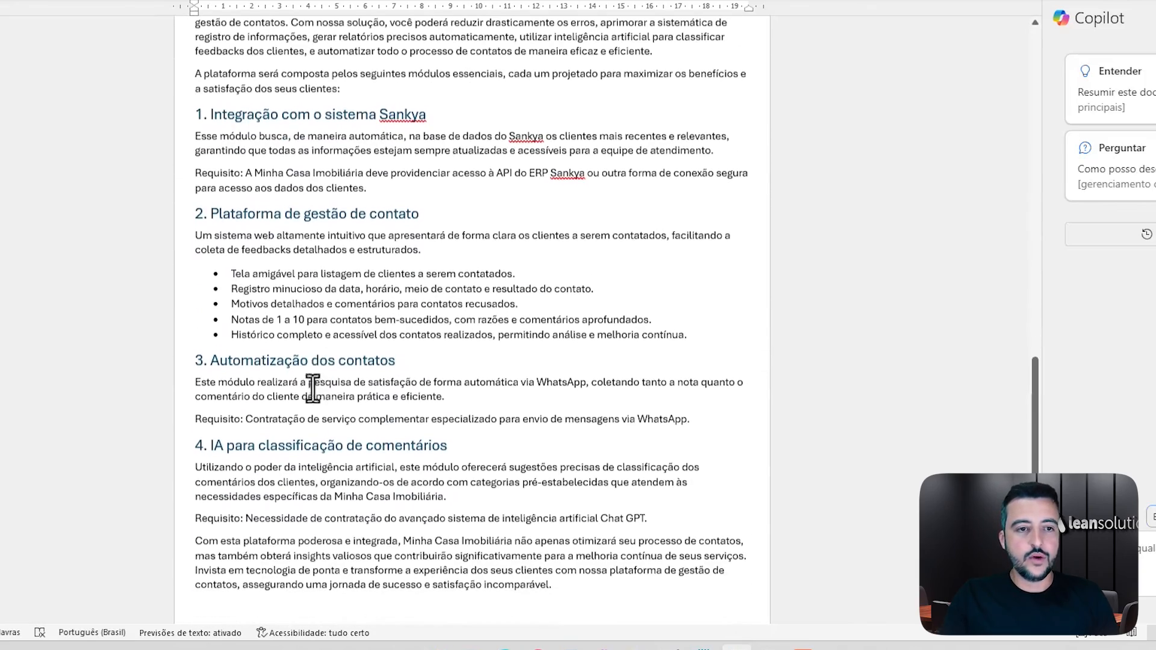
pyautogui.moveTo(181, 275); pyautogui.dragTo(175, 355)
pyautogui.click(184, 338)
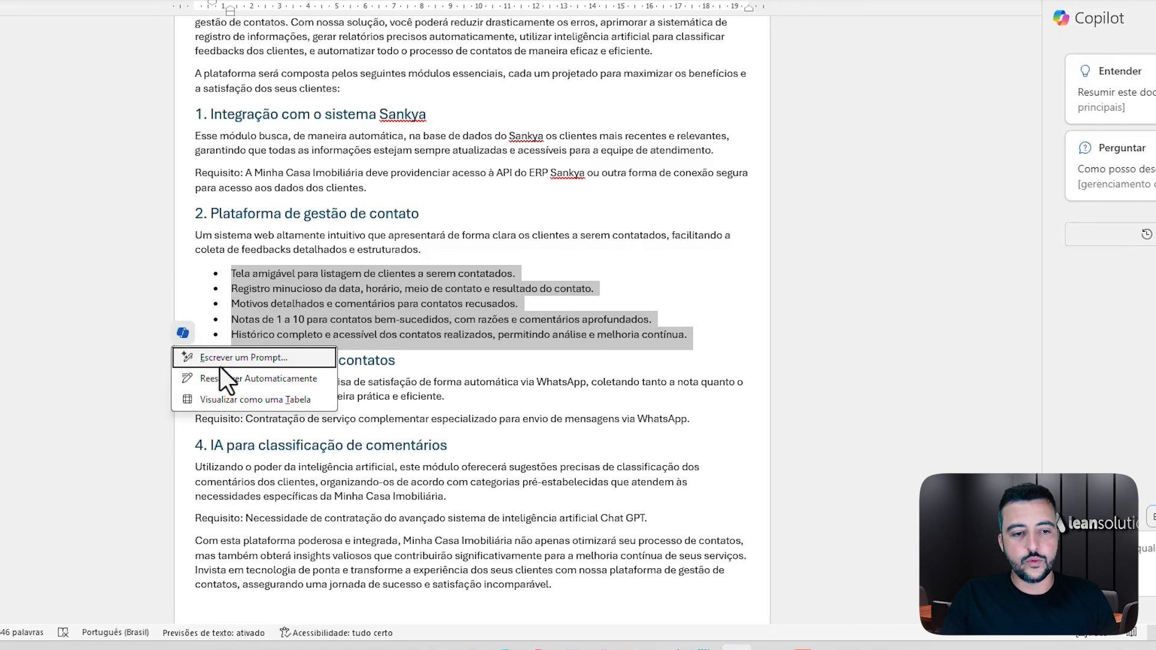
pyautogui.click(221, 356)
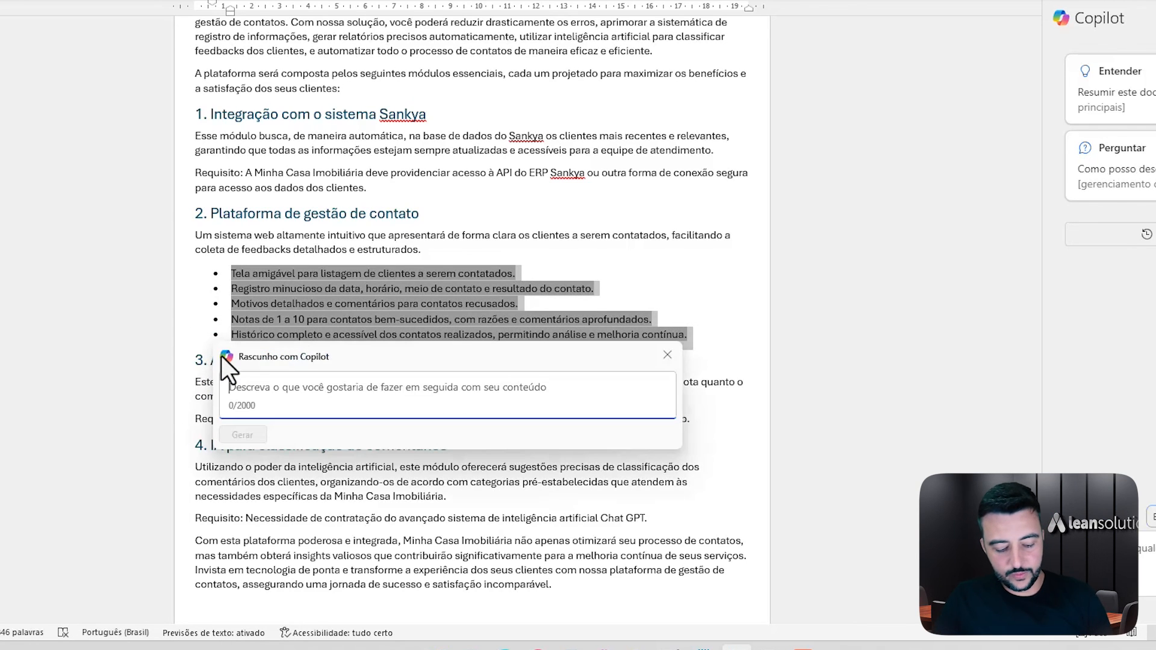
pyautogui.write('Detalhe melho')
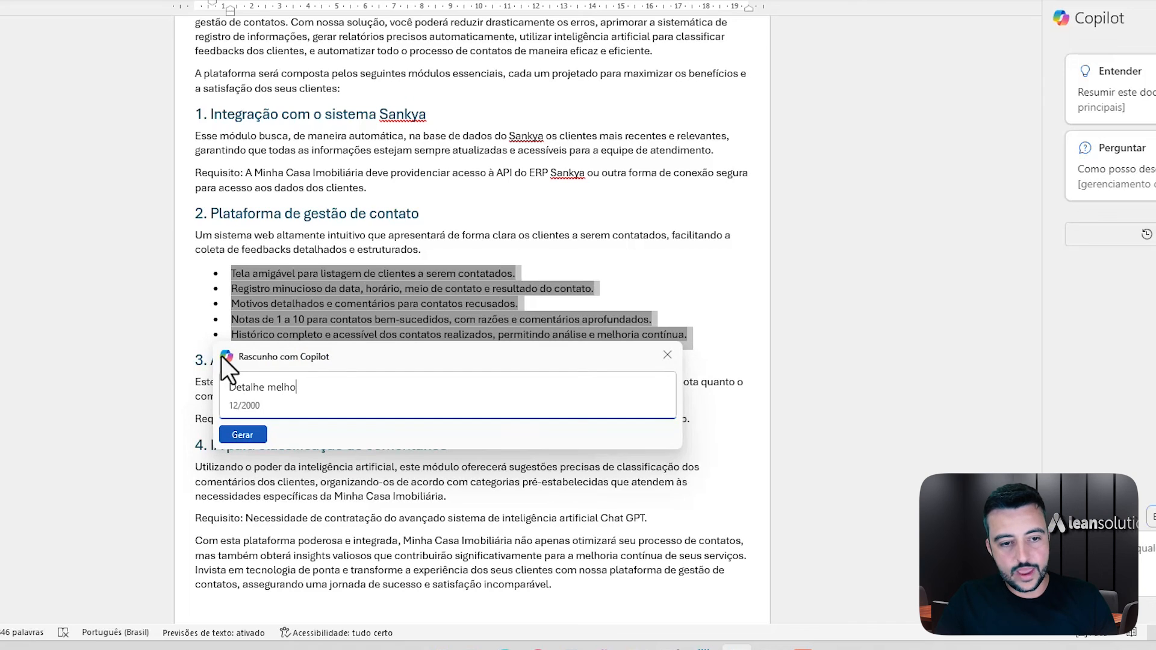
pyautogui.write('r cada tópico')
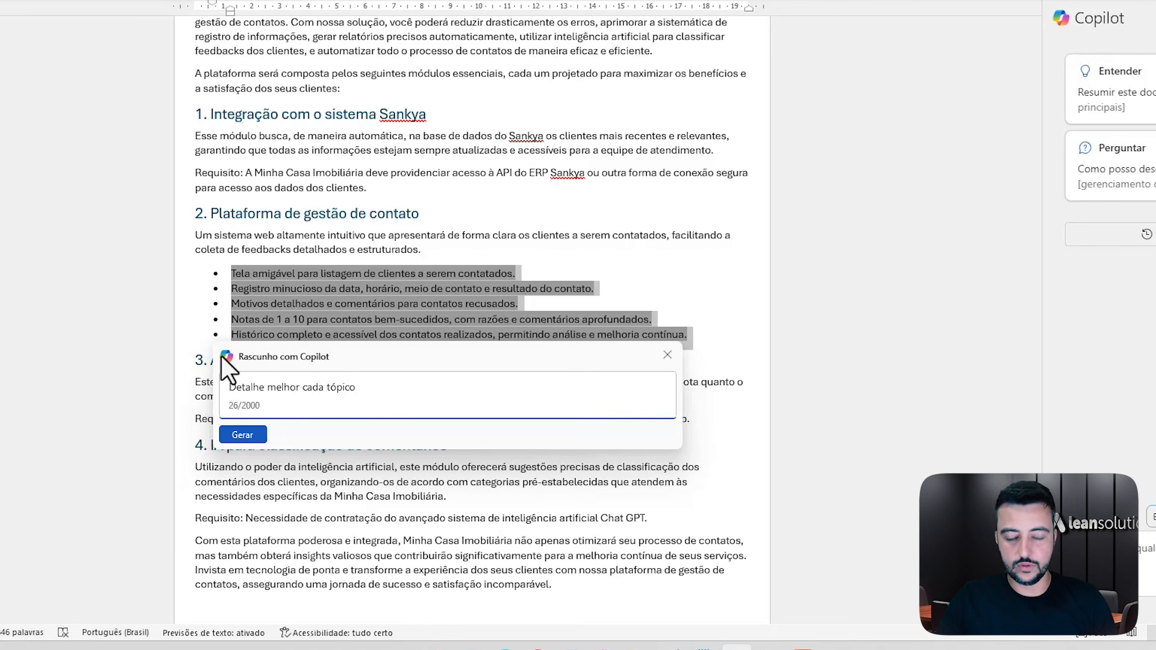
pyautogui.press('Return')
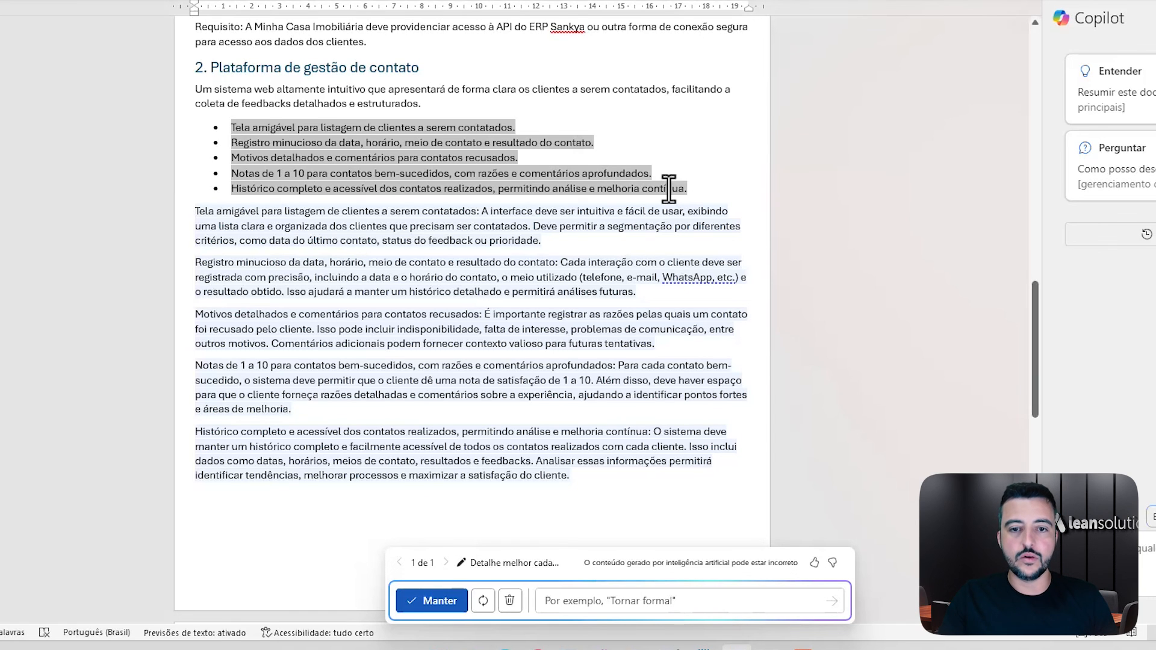
pyautogui.click(431, 601)
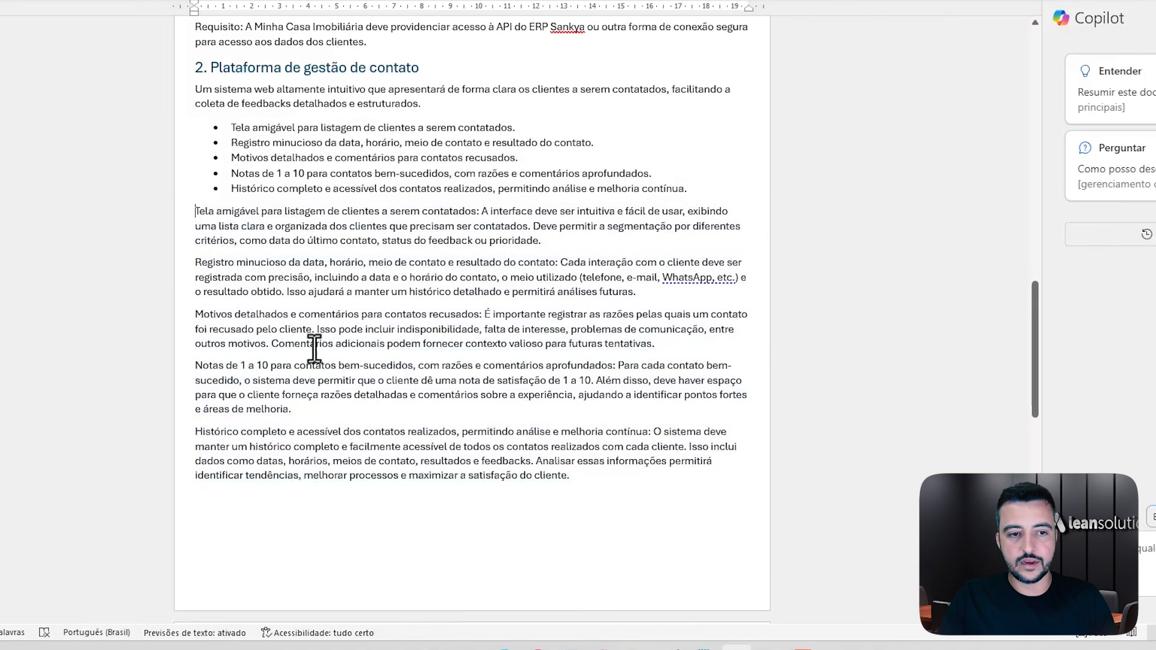
# - Delete the old short bullets in section 2 and format the detailed paragraphs replacing them as a bulleted list
pyautogui.moveTo(692, 188); pyautogui.dragTo(224, 131)
pyautogui.press('Delete')
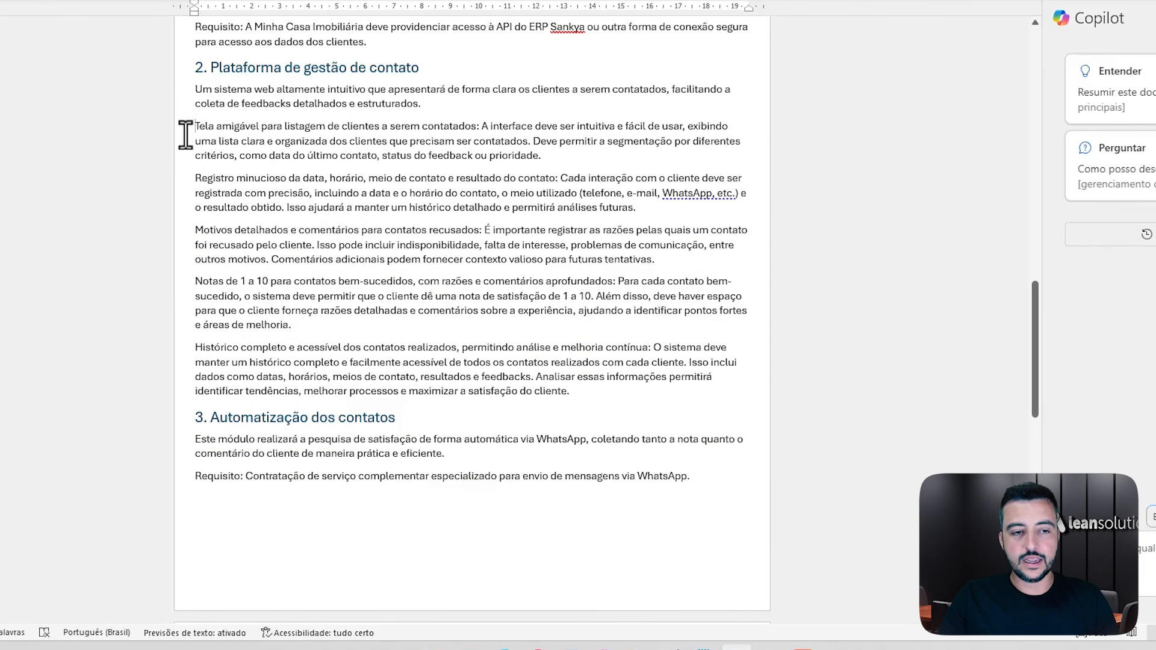
pyautogui.moveTo(181, 130); pyautogui.dragTo(176, 405)
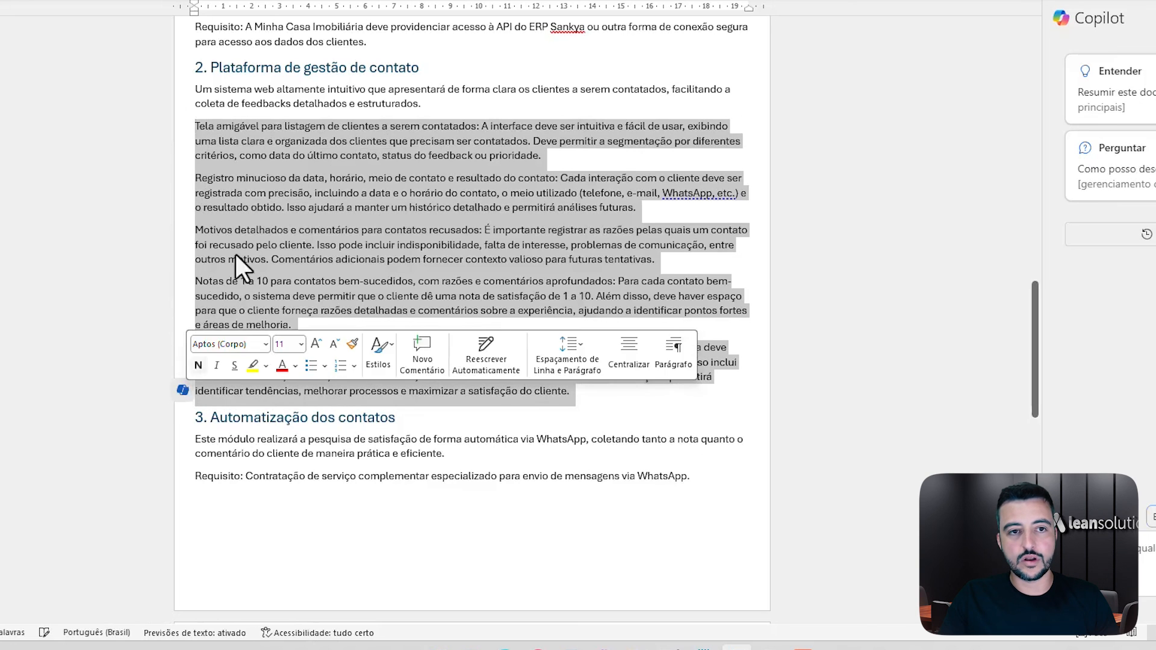
pyautogui.hotkey('ctrl', 'shift', 'l')
pyautogui.click(342, 253)
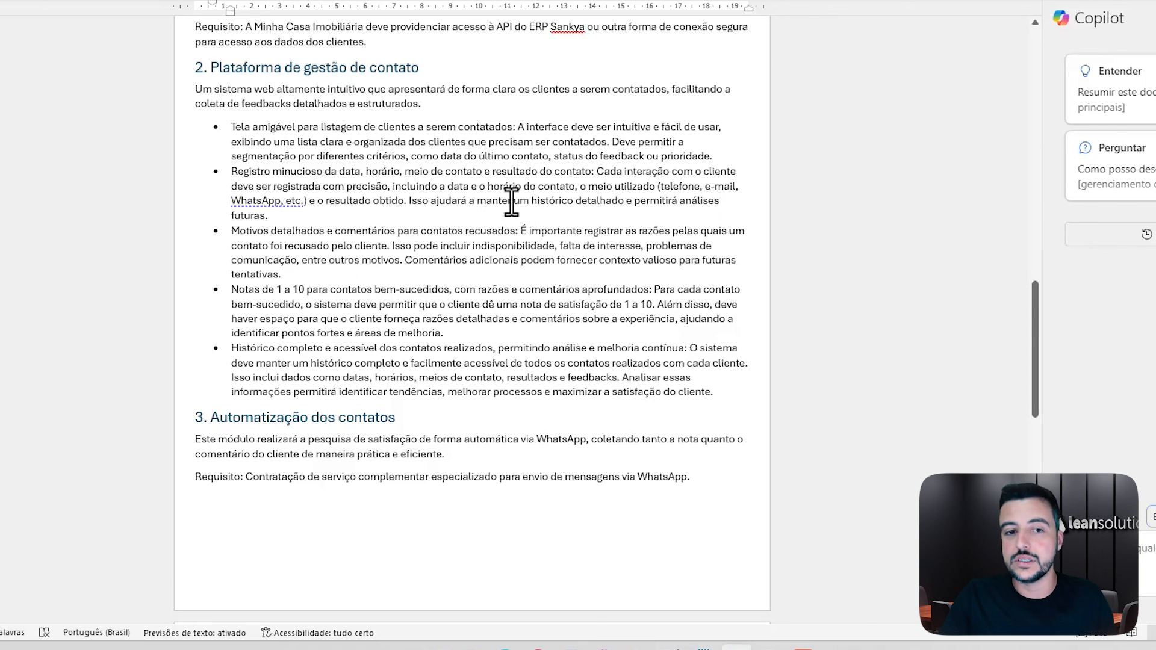
# - Delete the whole original proposal text above the rewritten version, from its last requirement up to the document's start
pyautogui.scroll(-2, 539, 222)
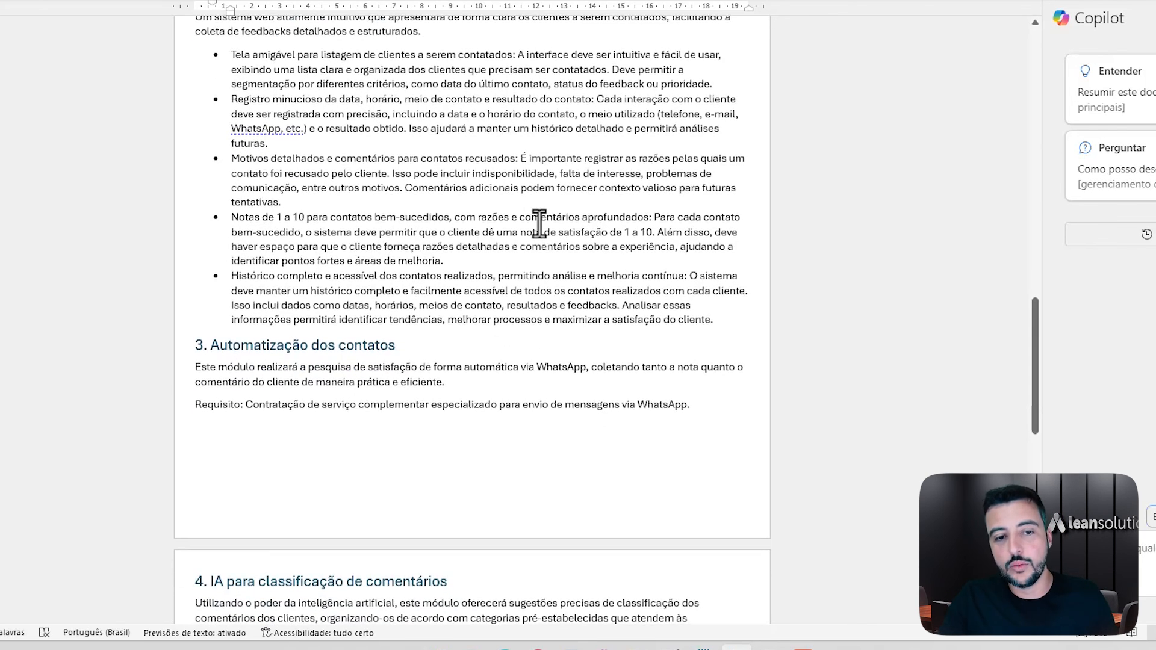
pyautogui.scroll(12, 539, 224)
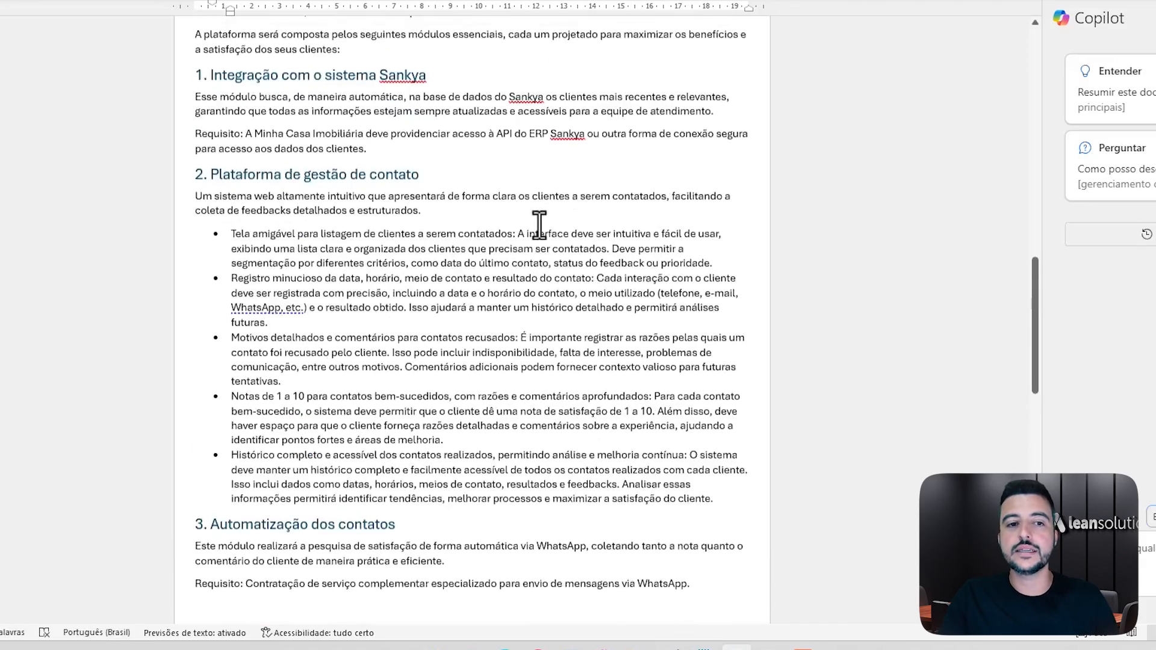
pyautogui.click(498, 119)
pyautogui.hotkey('ctrl', 'shift', 'Home')
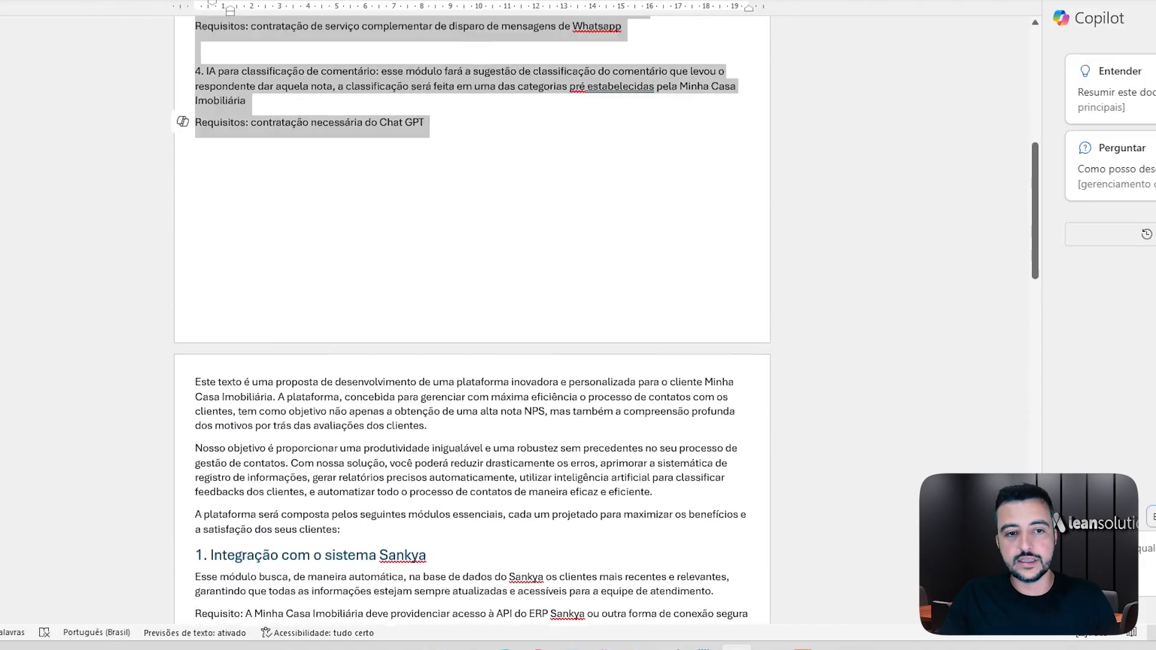
pyautogui.press('Delete')
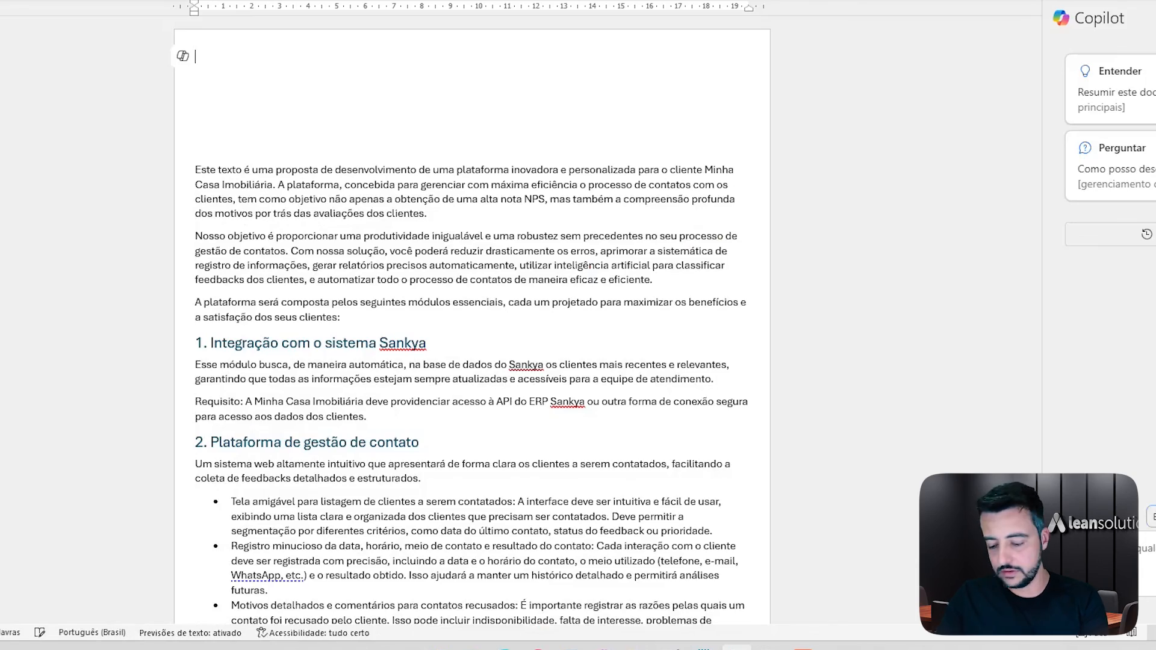
# - Generate Copilot text from section 4 and the closing paragraph: "Escreva um novo tópico com as vantagens de contratar o desenvolvimento do sistema descrito nesta proposta"
pyautogui.scroll(-8, 454, 219)
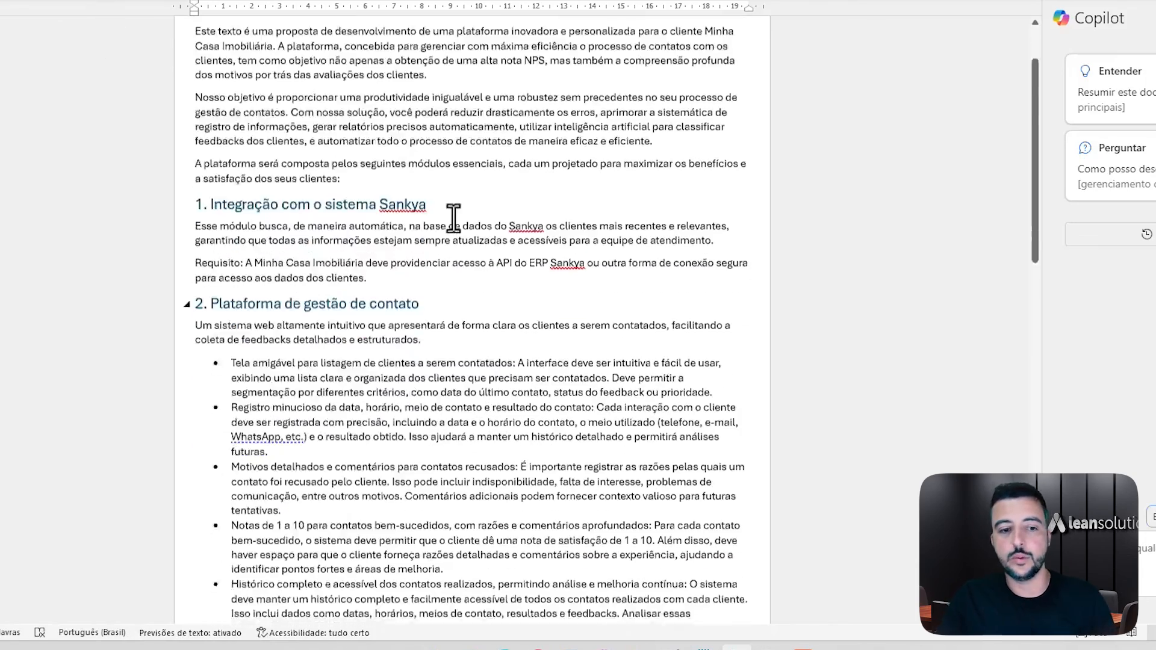
pyautogui.scroll(-5, 454, 220)
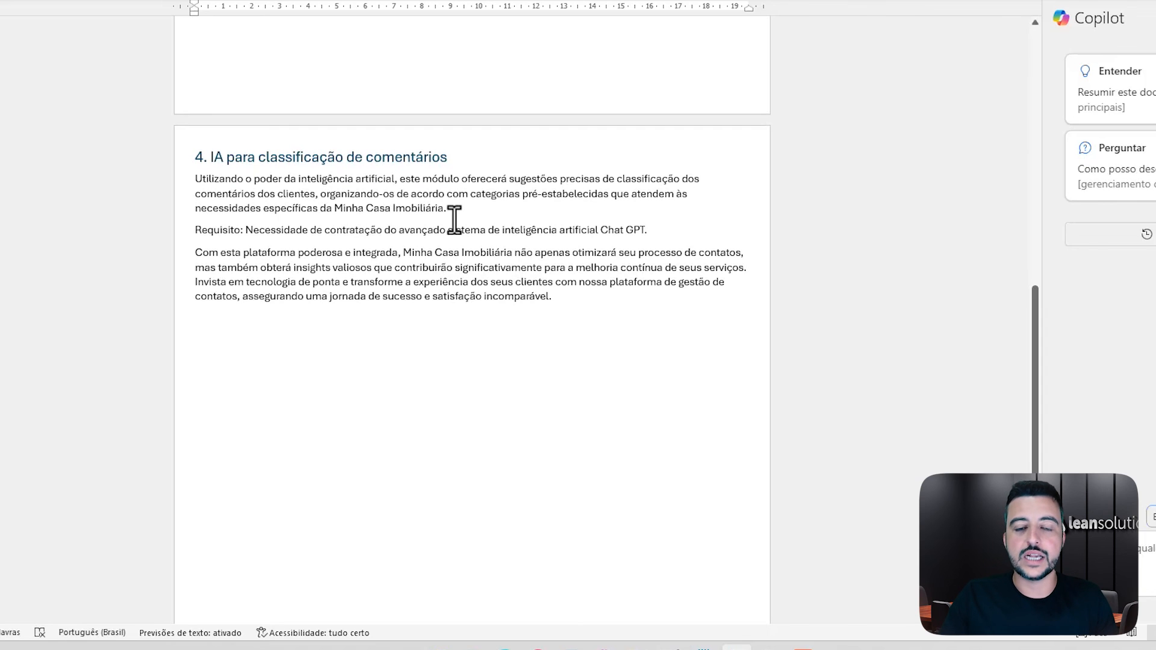
pyautogui.moveTo(195, 152); pyautogui.dragTo(549, 305)
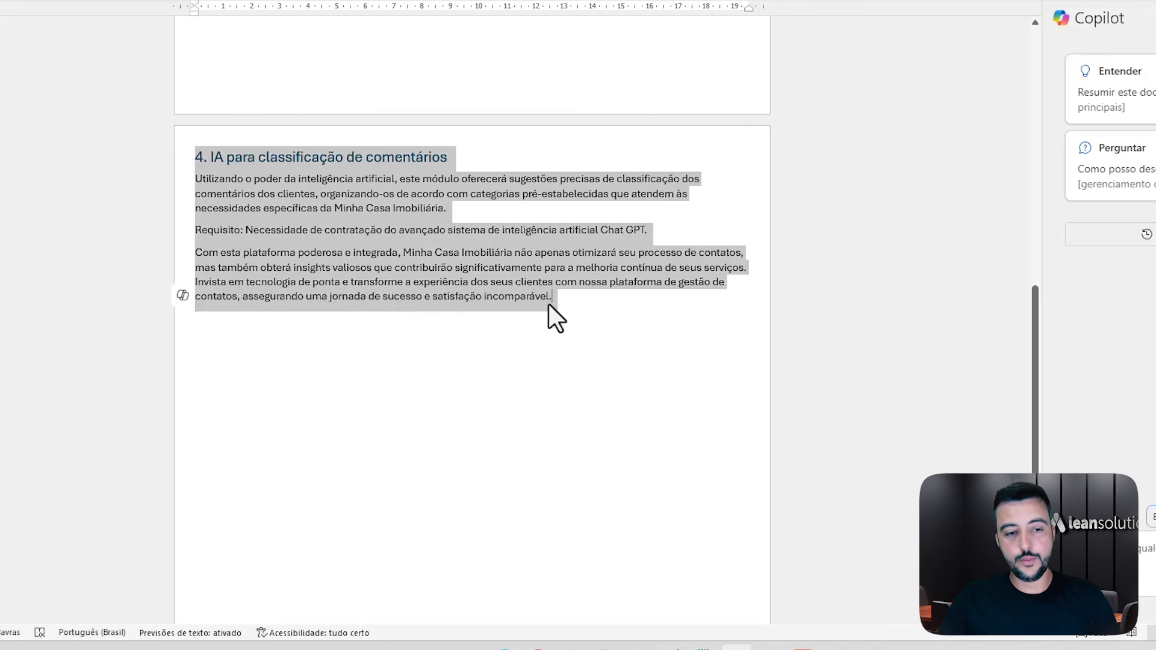
pyautogui.click(183, 296)
pyautogui.click(197, 317)
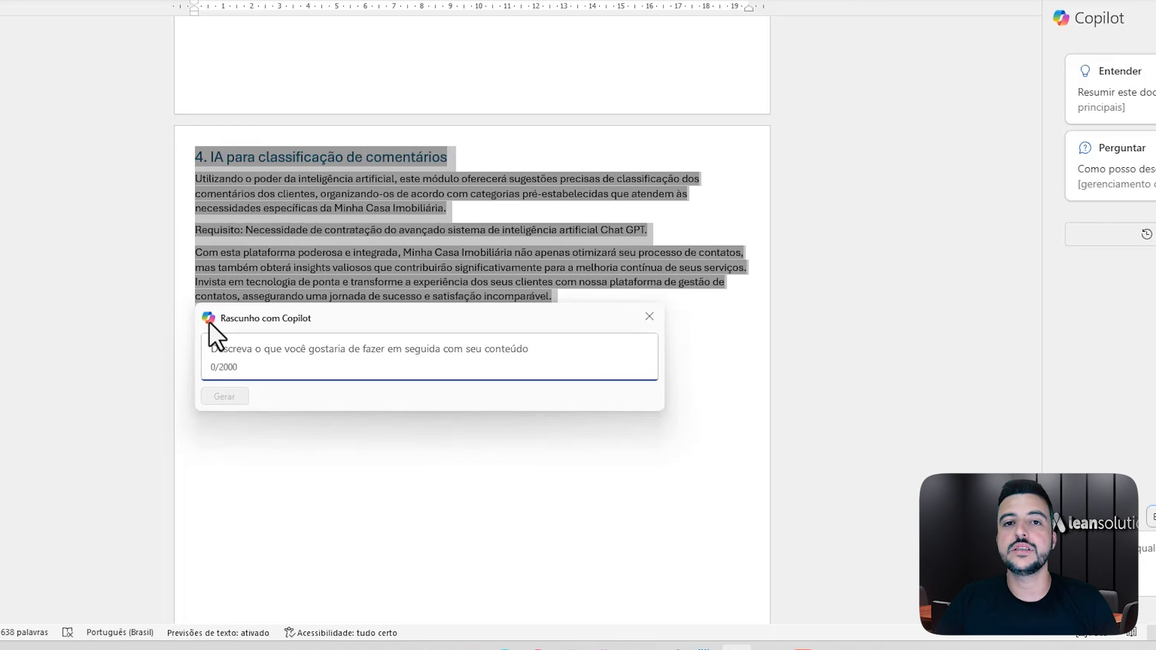
pyautogui.write('Escreva um novo tópico com as vantagens de contratar o desenvolvimento do sistema descrito nesta proposta')
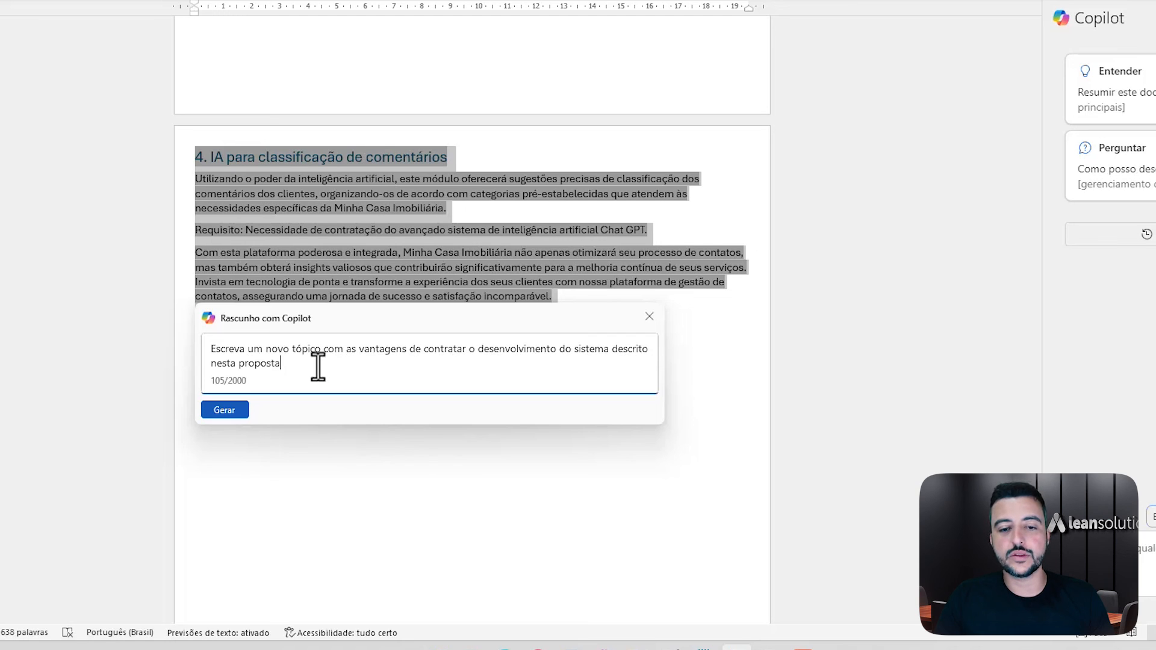
pyautogui.click(226, 414)
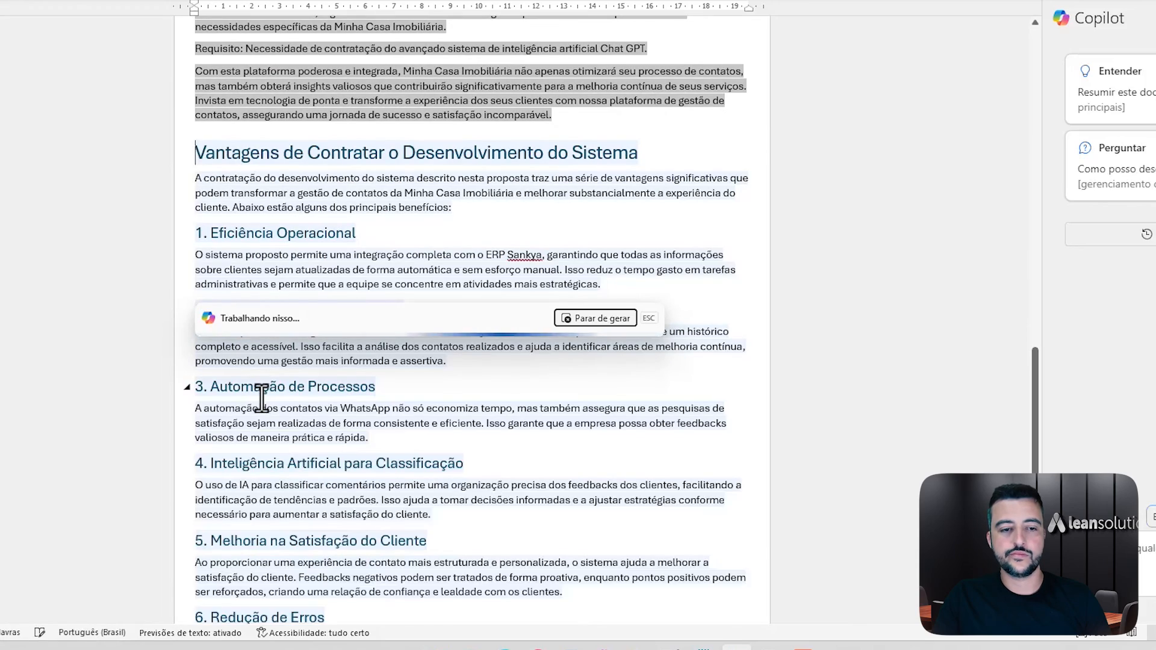
# - Review the generated draft on the advantages of contracting the system's development
pyautogui.scroll(10, 610, 415)
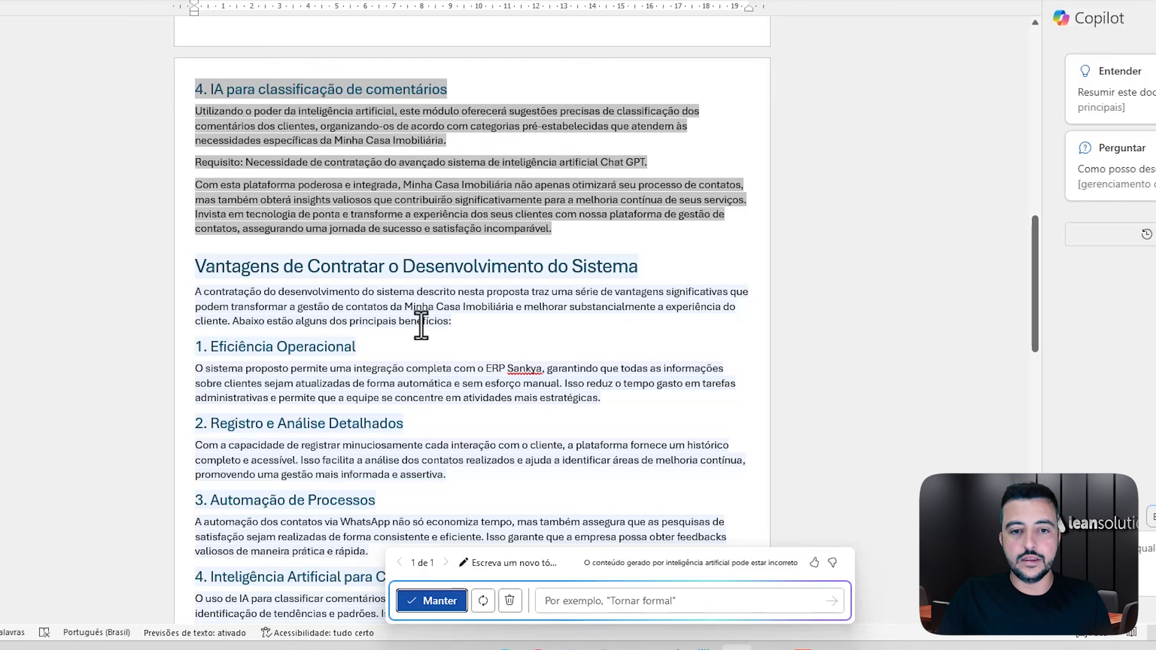
pyautogui.scroll(-3, 420, 325)
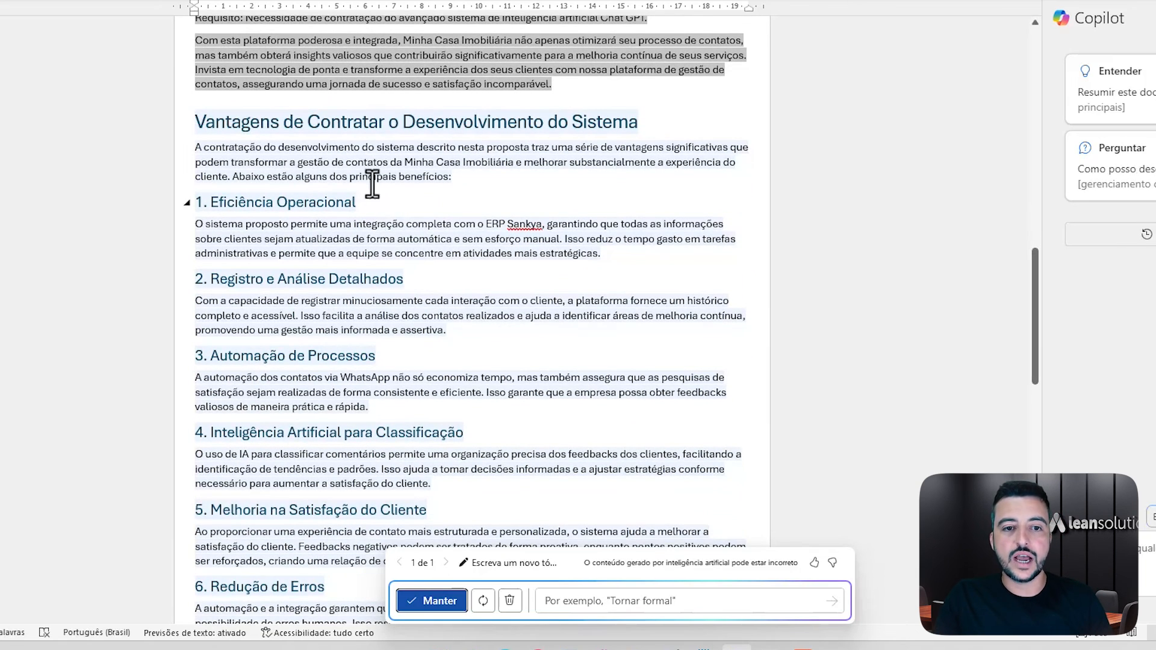
pyautogui.scroll(-5, 370, 180)
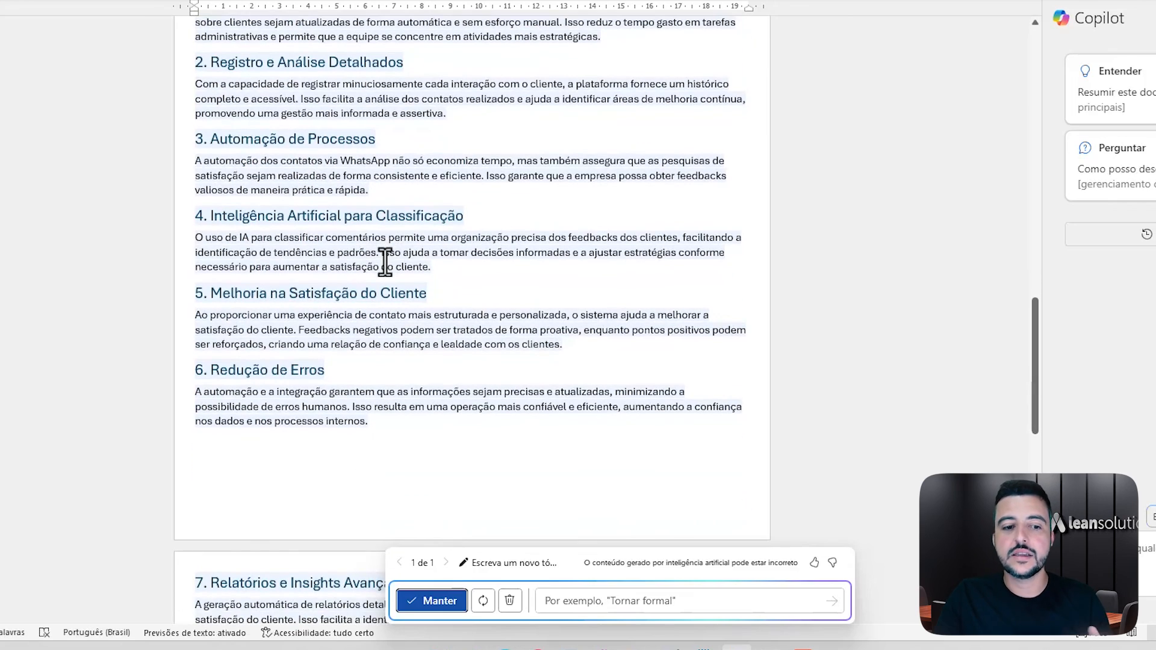
pyautogui.scroll(-2, 386, 264)
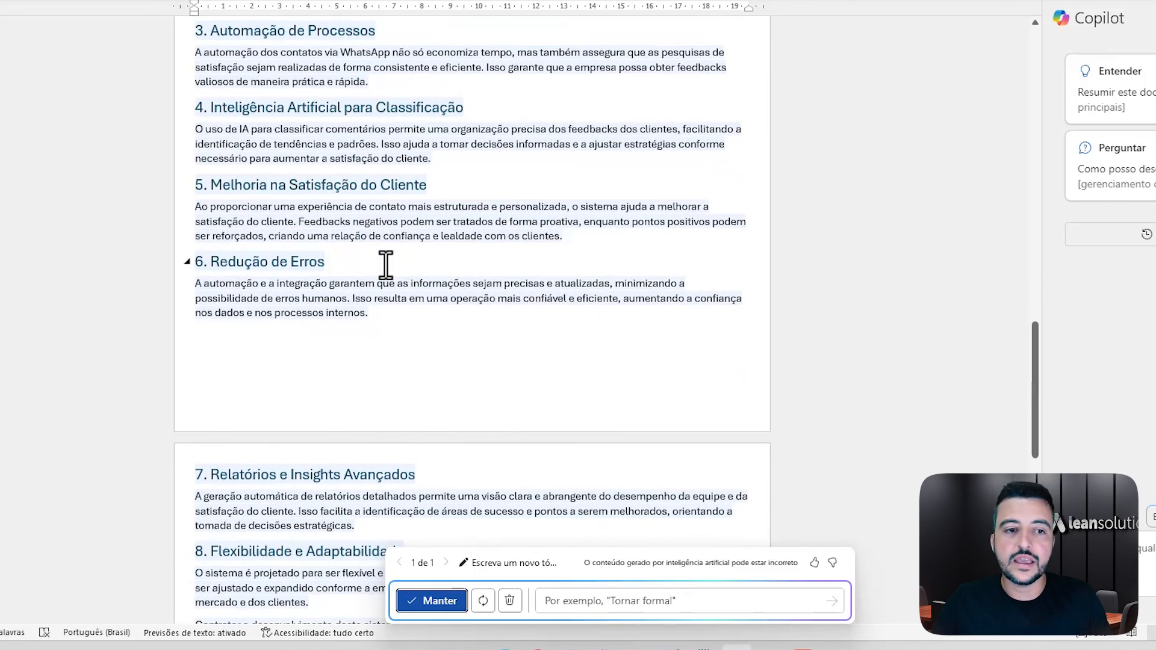